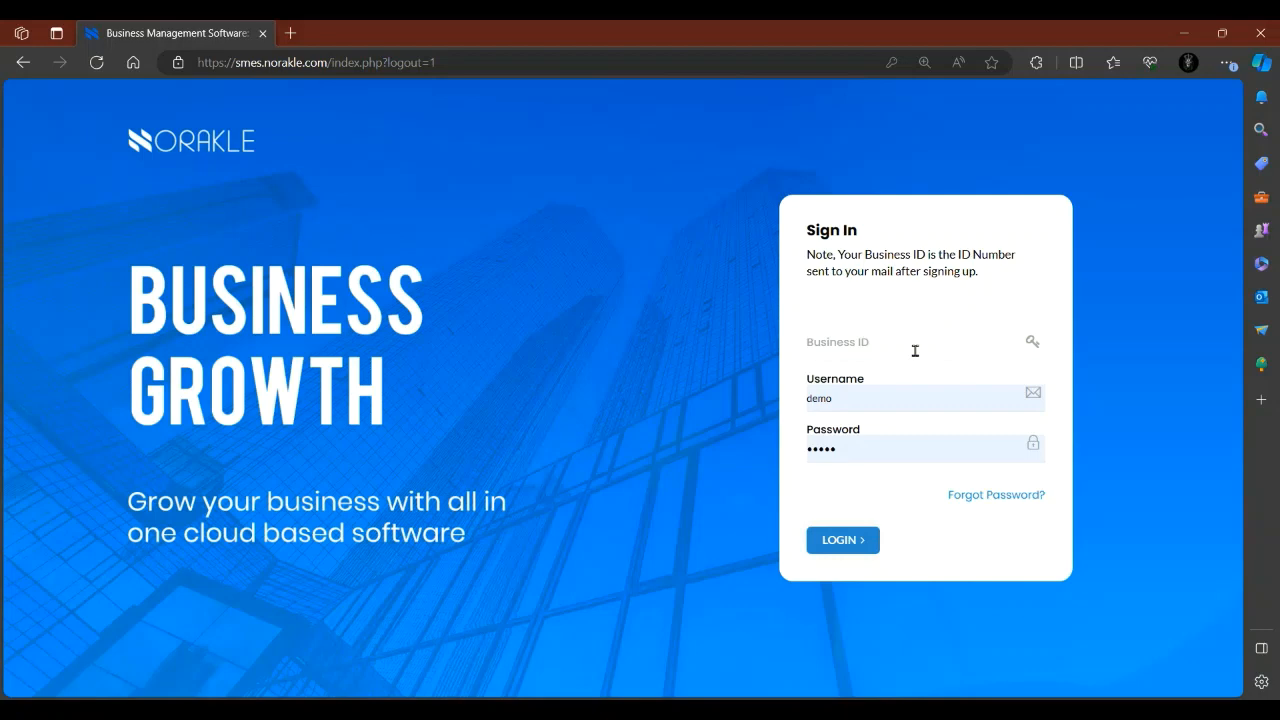
- Enter the Business ID and sign in with the prefilled demo username and password
click(913, 356)
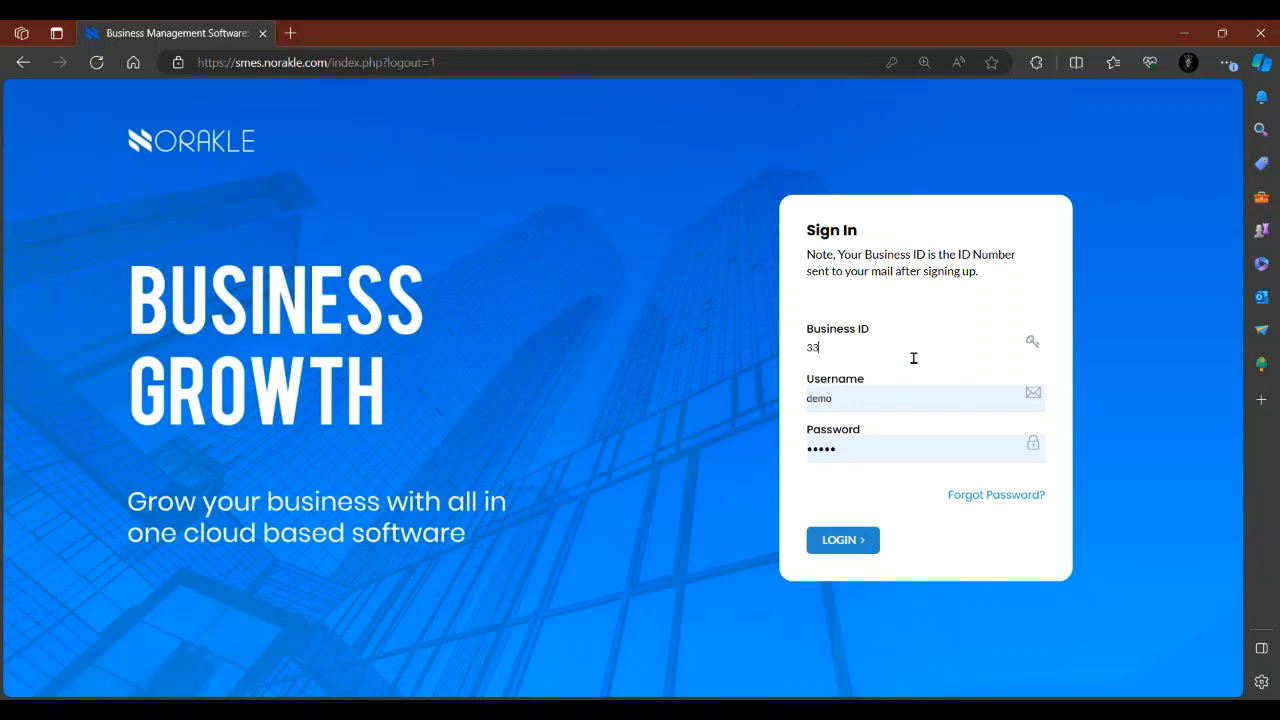
click(849, 541)
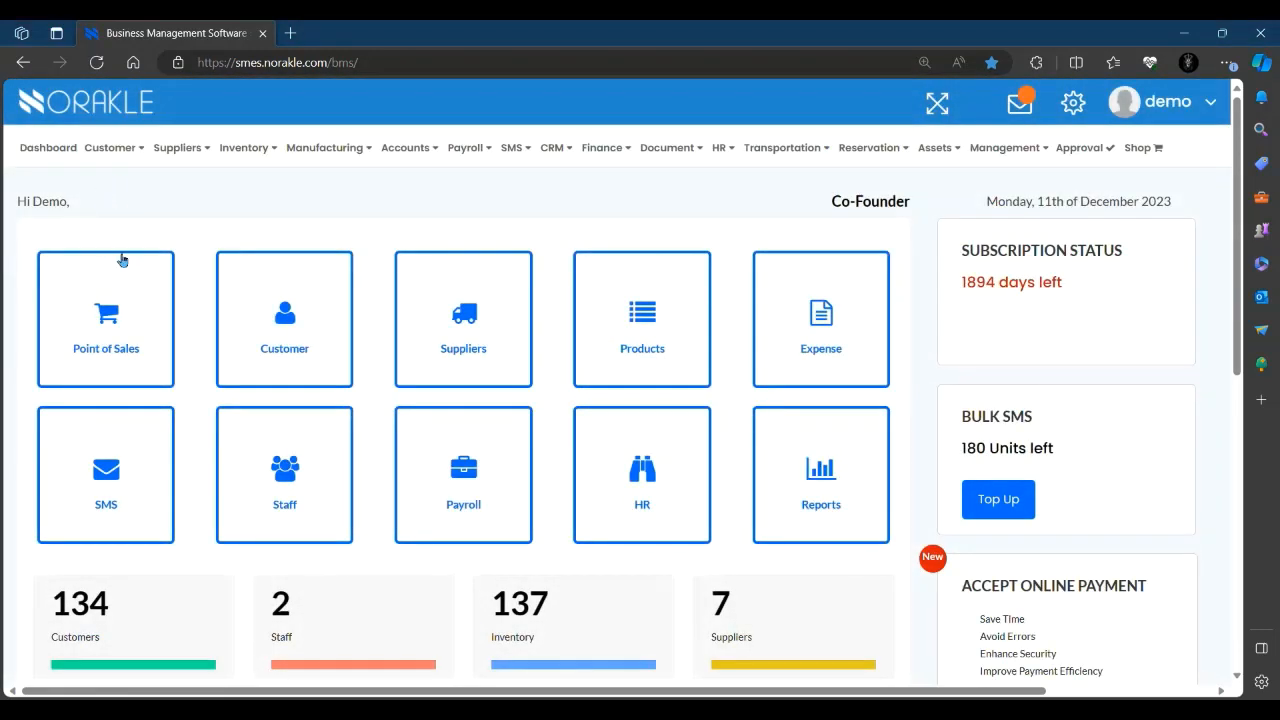
- Examine the available customer management, sales and SMS functions from the dashboard
click(143, 148)
click(124, 150)
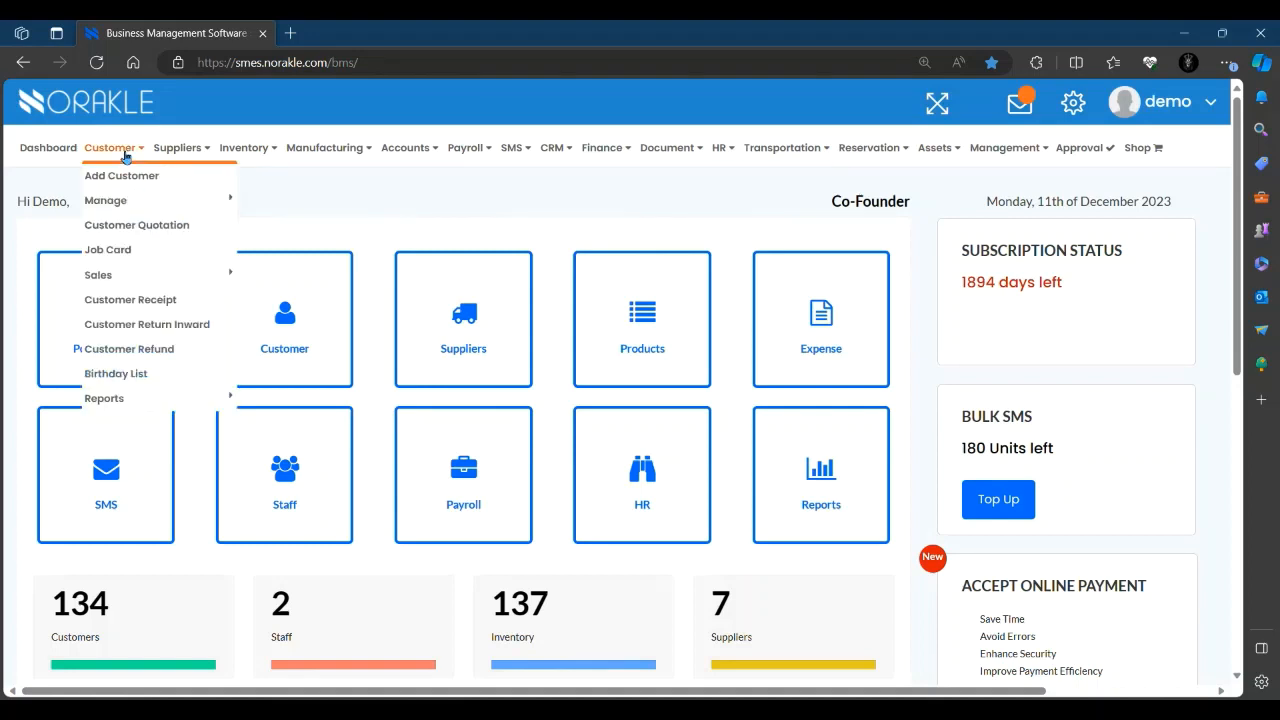
mouse_move(145, 205)
mouse_move(194, 203)
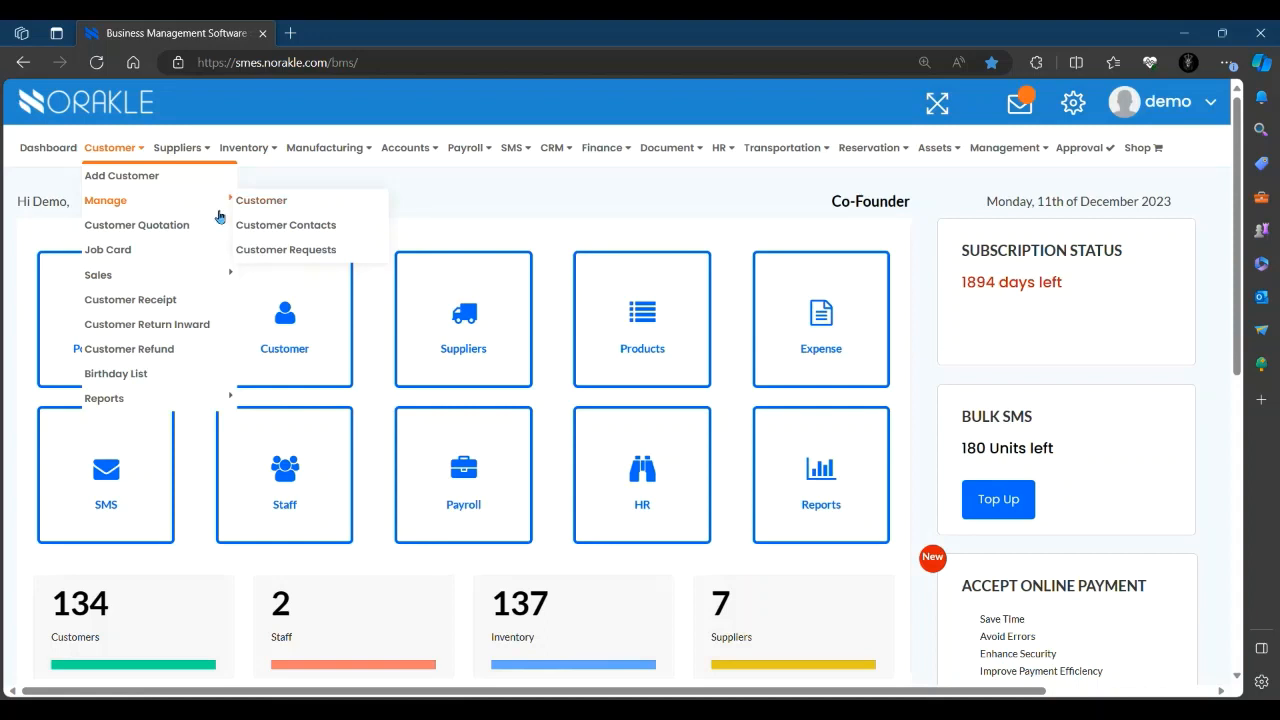
mouse_move(183, 277)
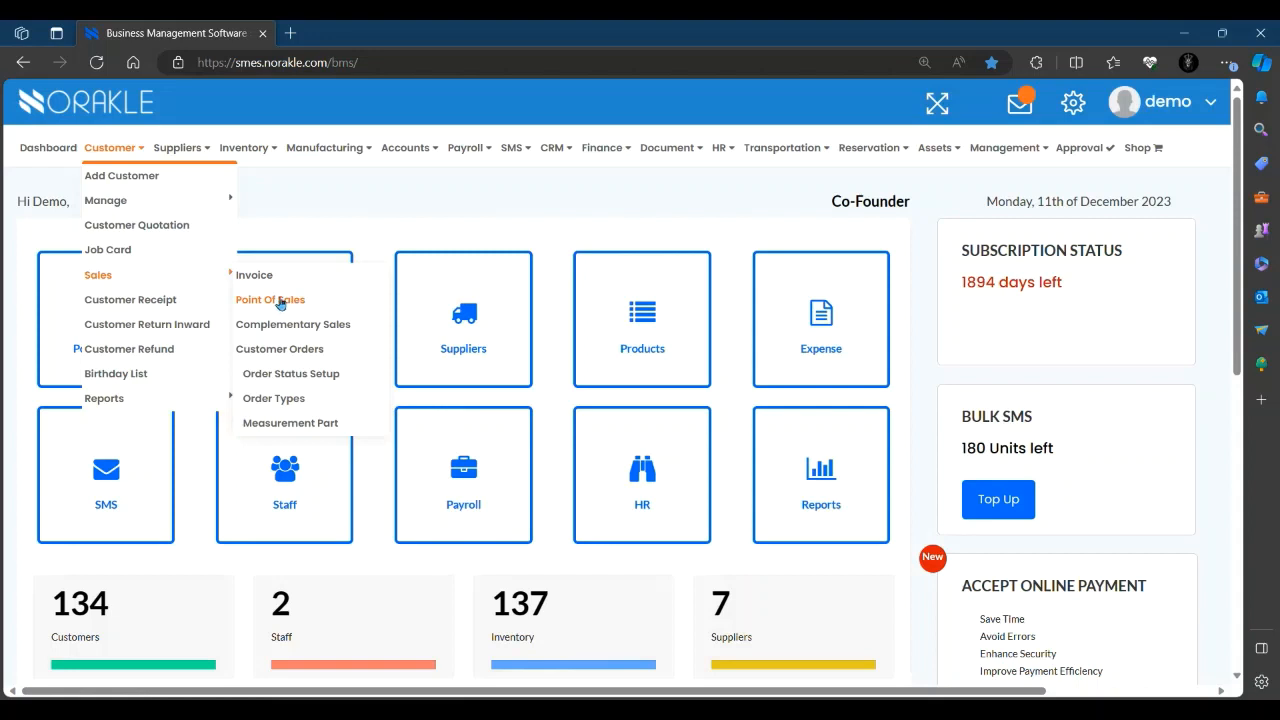
mouse_move(520, 155)
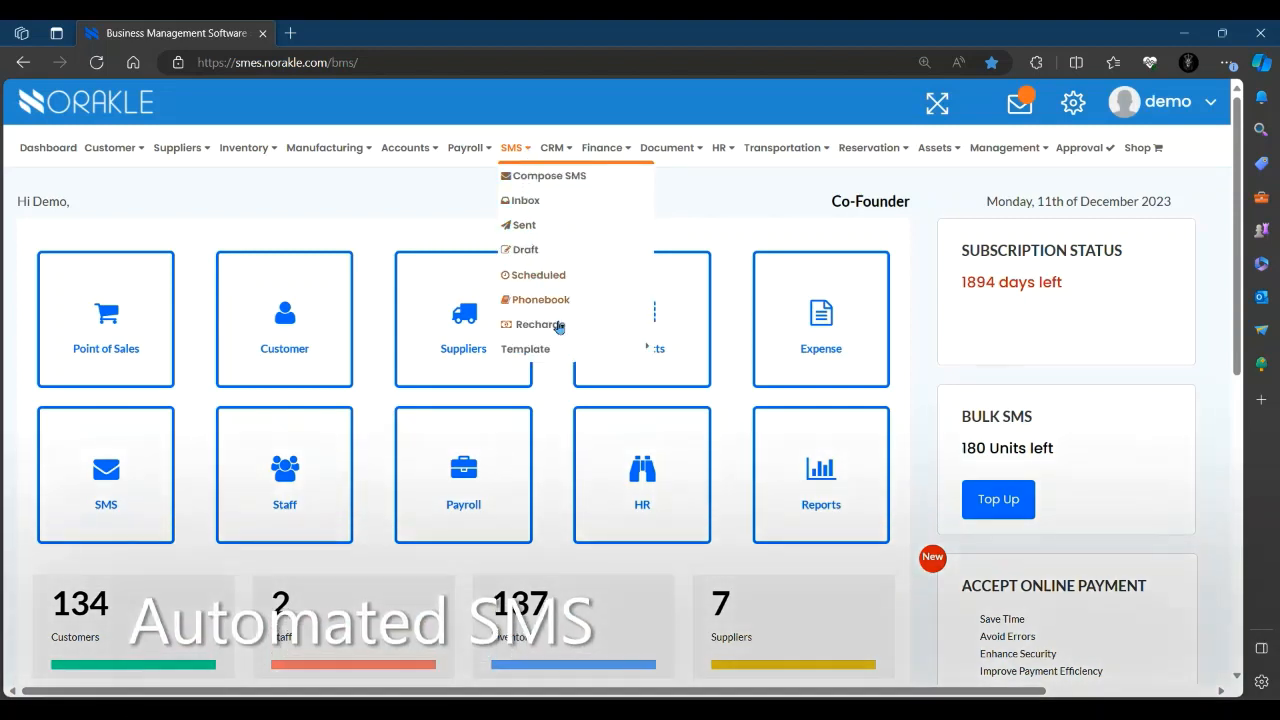
mouse_move(571, 349)
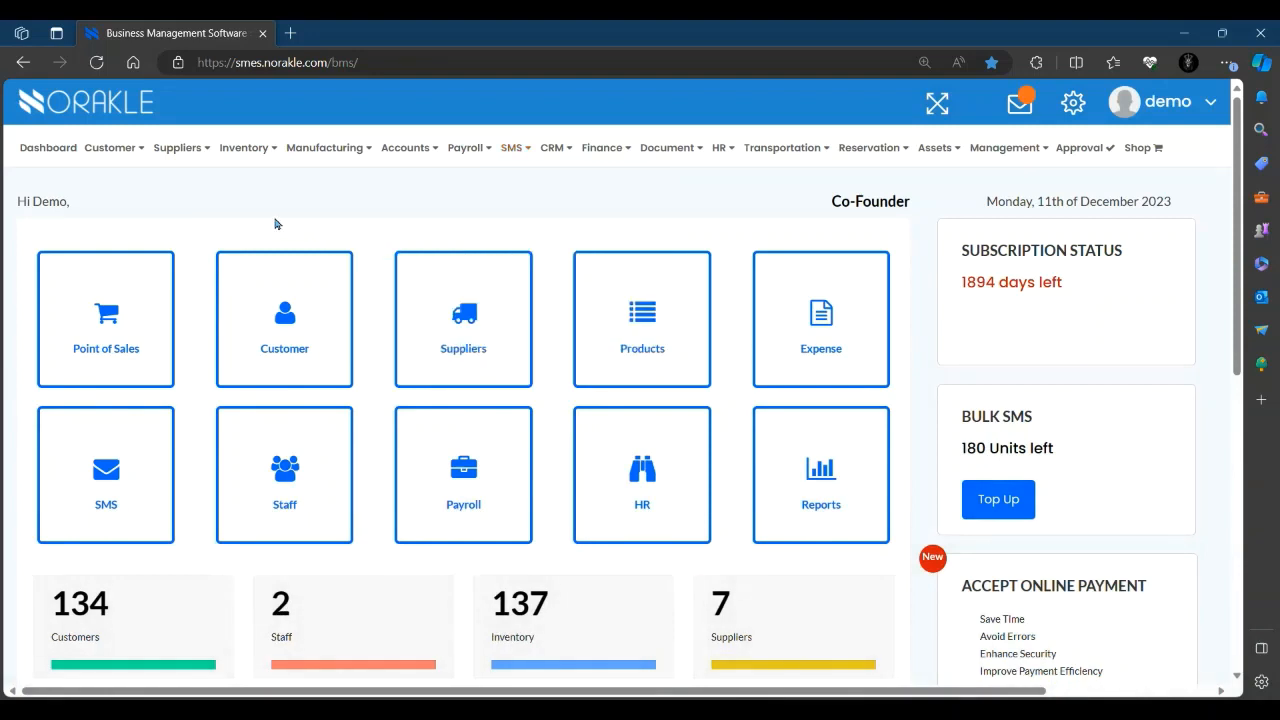
- Open a new customer record and review its customer details, address and contact person fields, including the birthday date picker
mouse_move(116, 150)
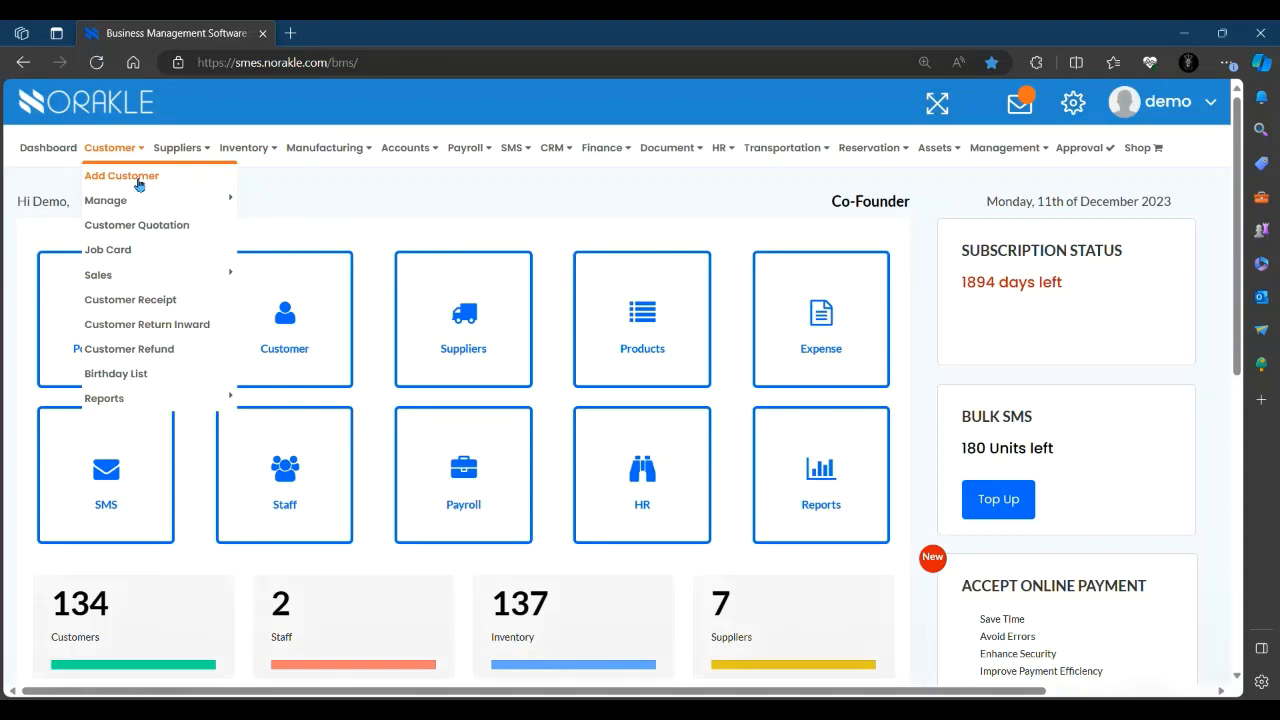
click(139, 185)
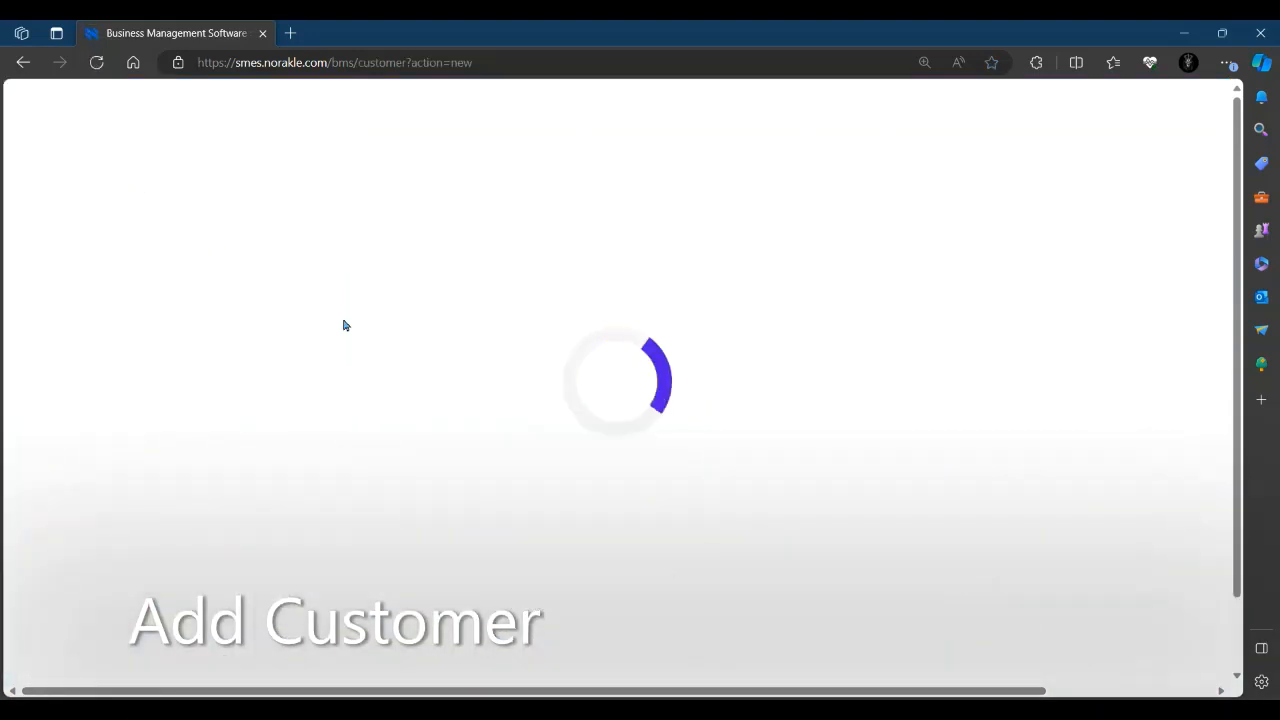
scroll(596, 423, down, 1)
scroll(596, 423, down, 1)
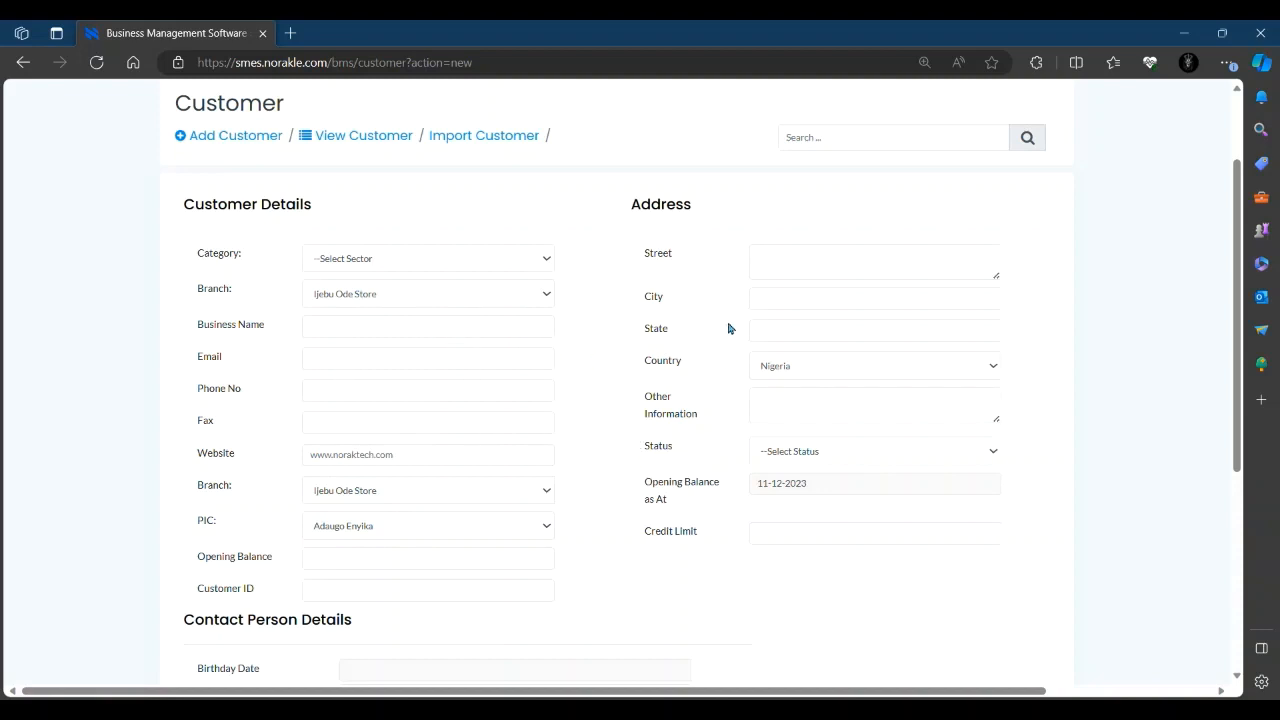
scroll(651, 471, down, 1)
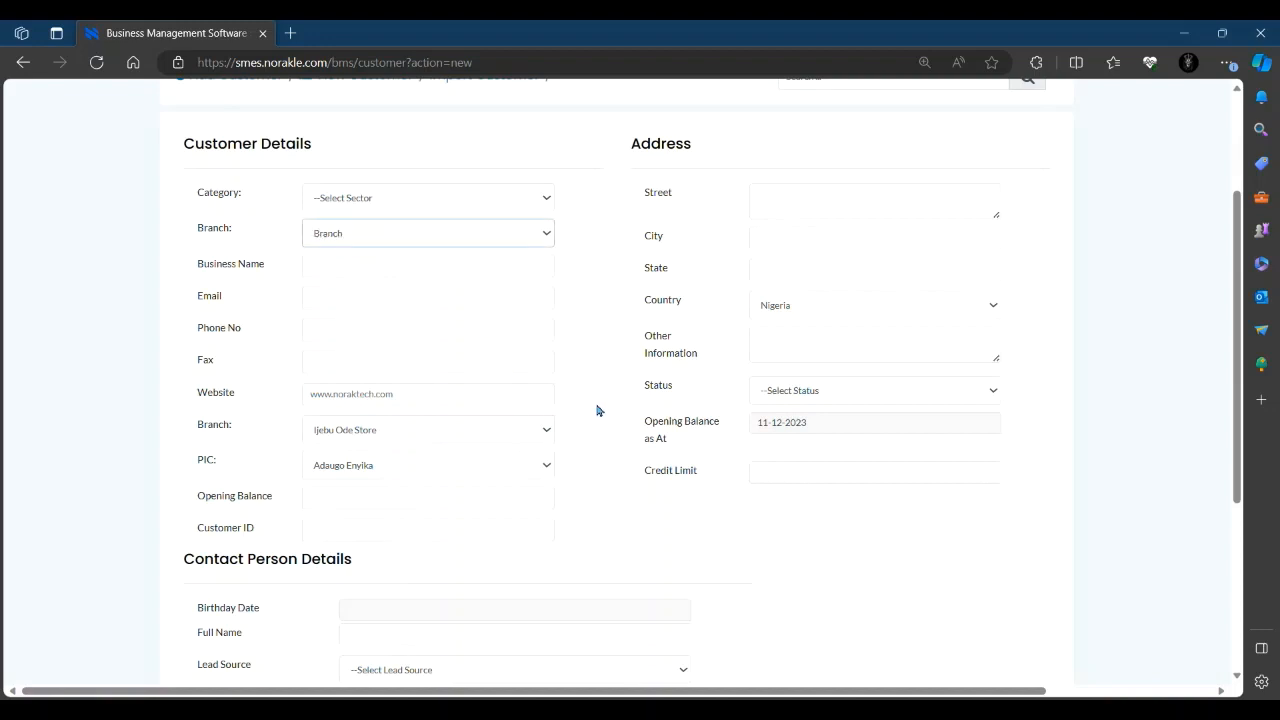
scroll(600, 410, down, 1)
scroll(590, 366, up, 1)
scroll(697, 388, down, 1)
scroll(697, 388, down, 3)
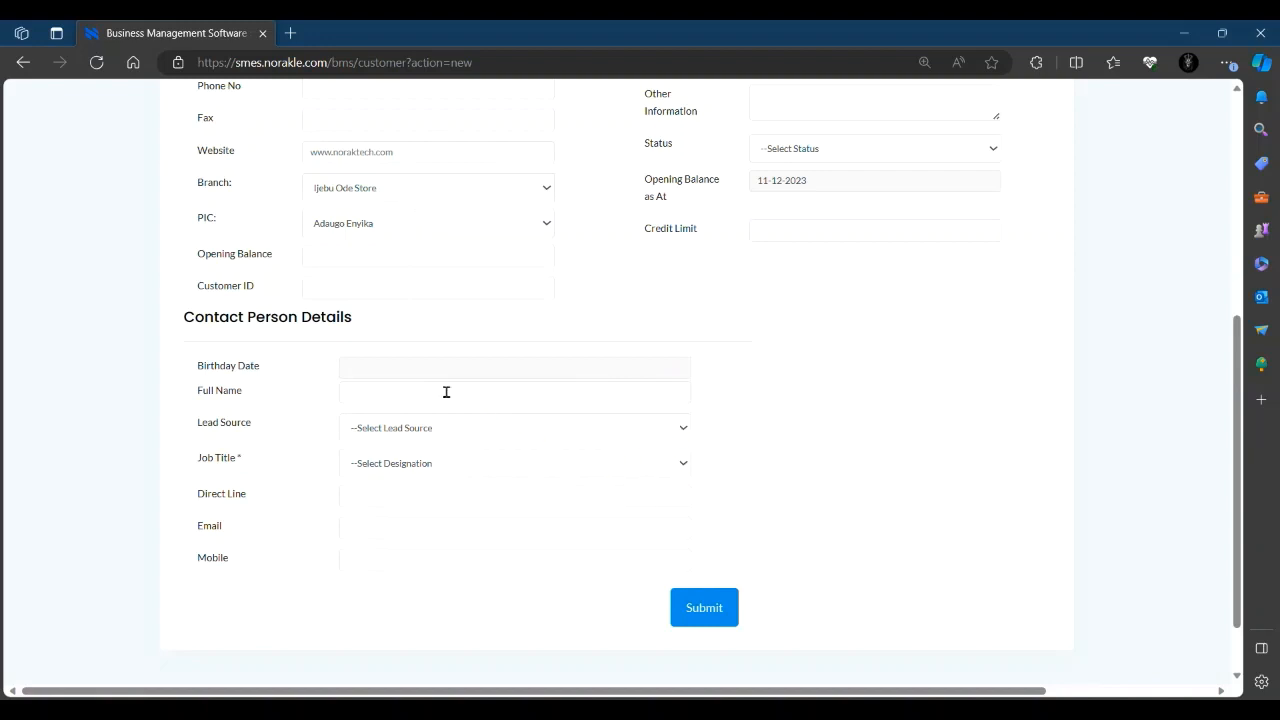
click(574, 376)
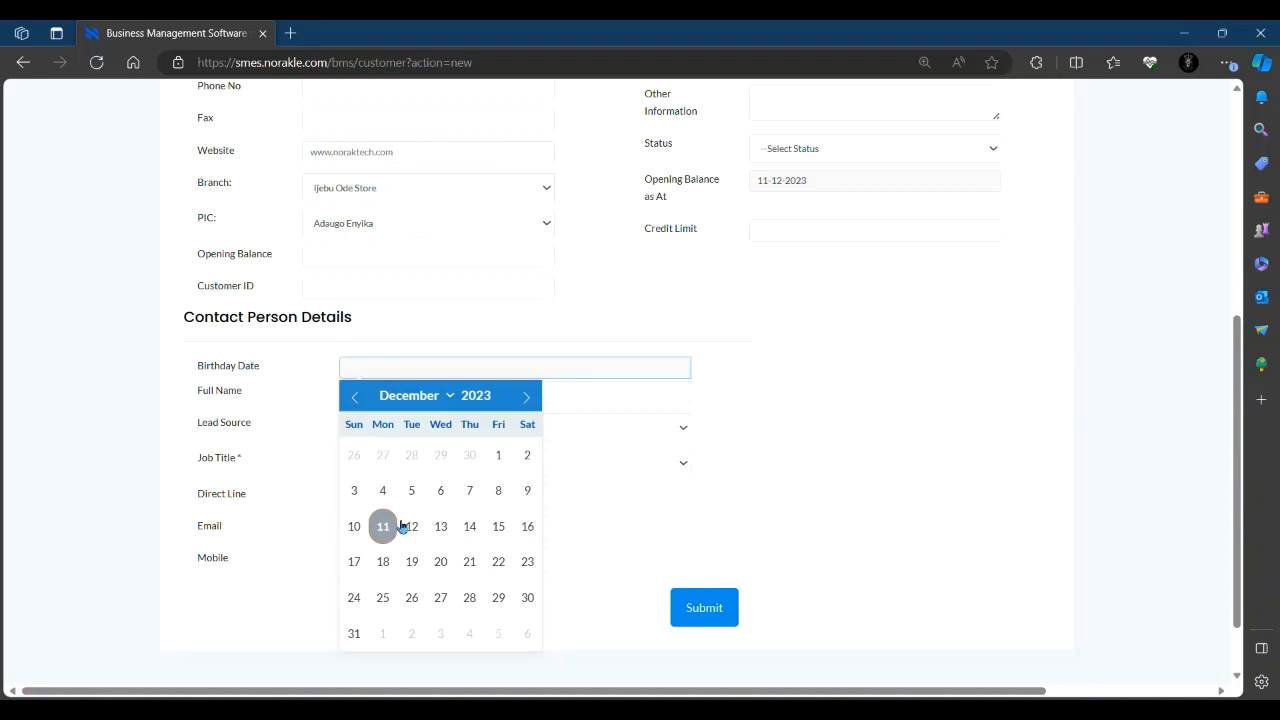
click(791, 446)
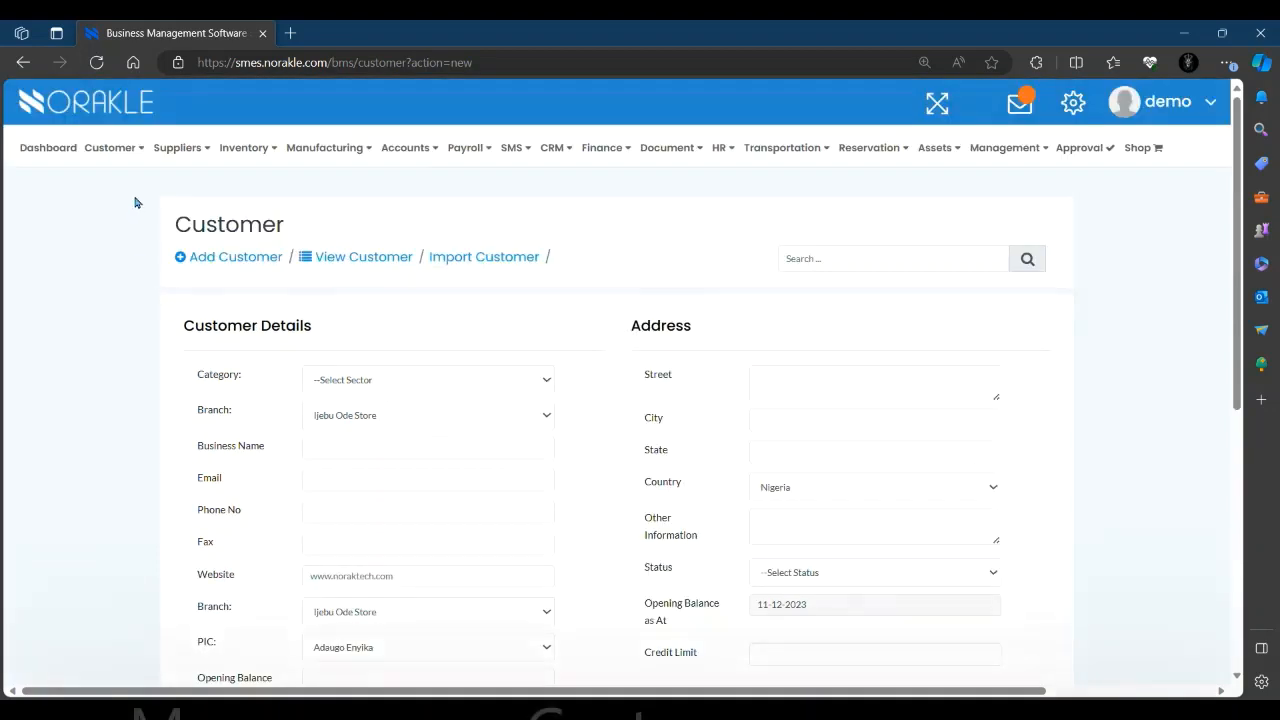
- Open the customer management list and examine the actions offered for the second customer
click(112, 147)
mouse_move(137, 204)
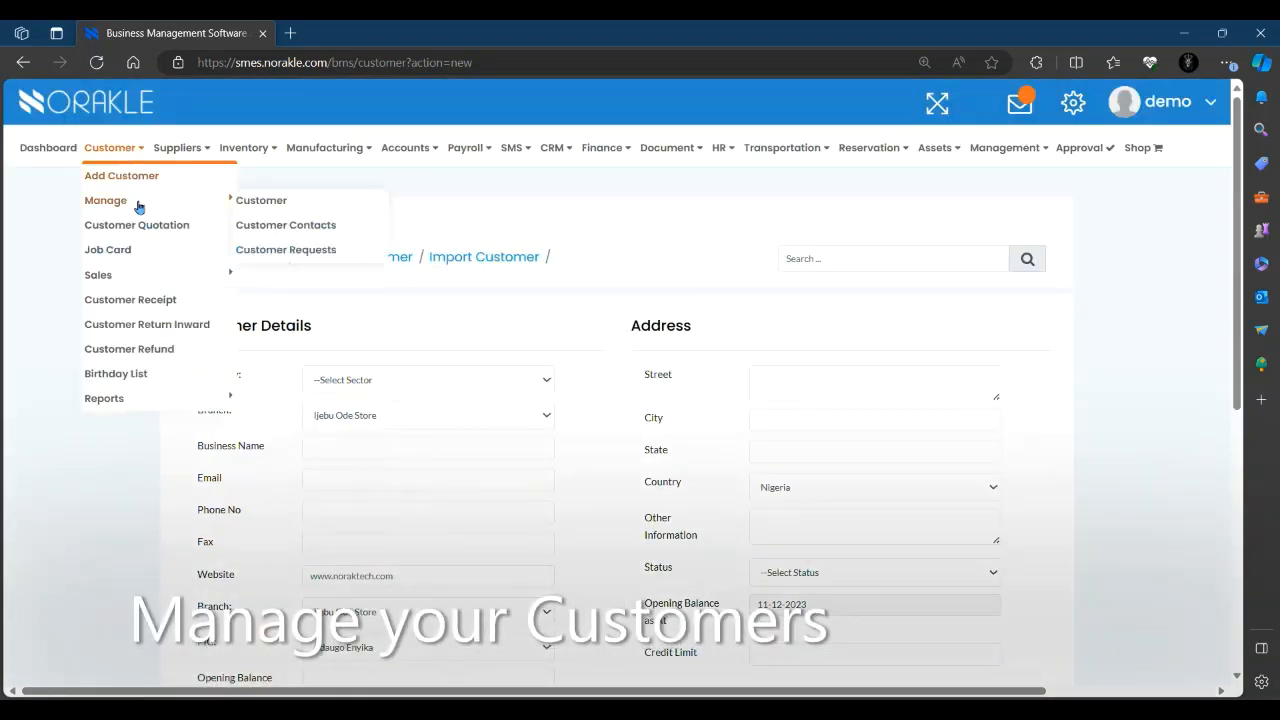
click(262, 202)
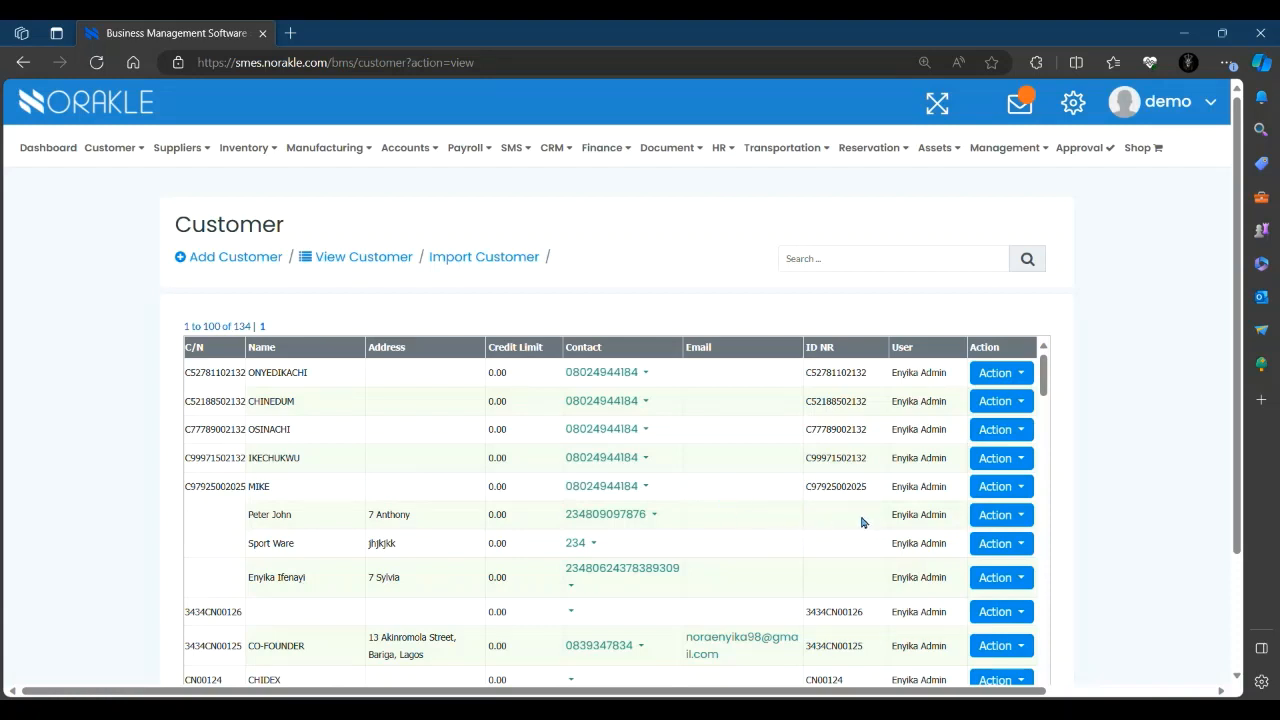
click(1006, 402)
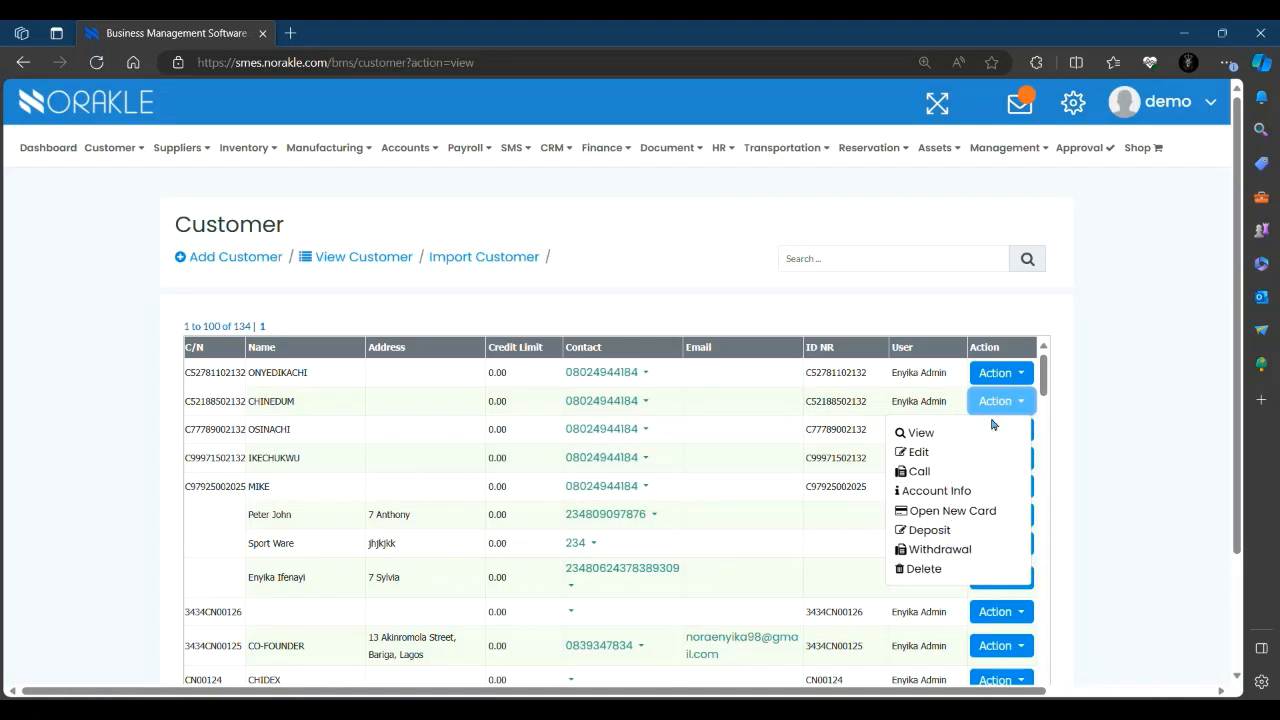
click(879, 521)
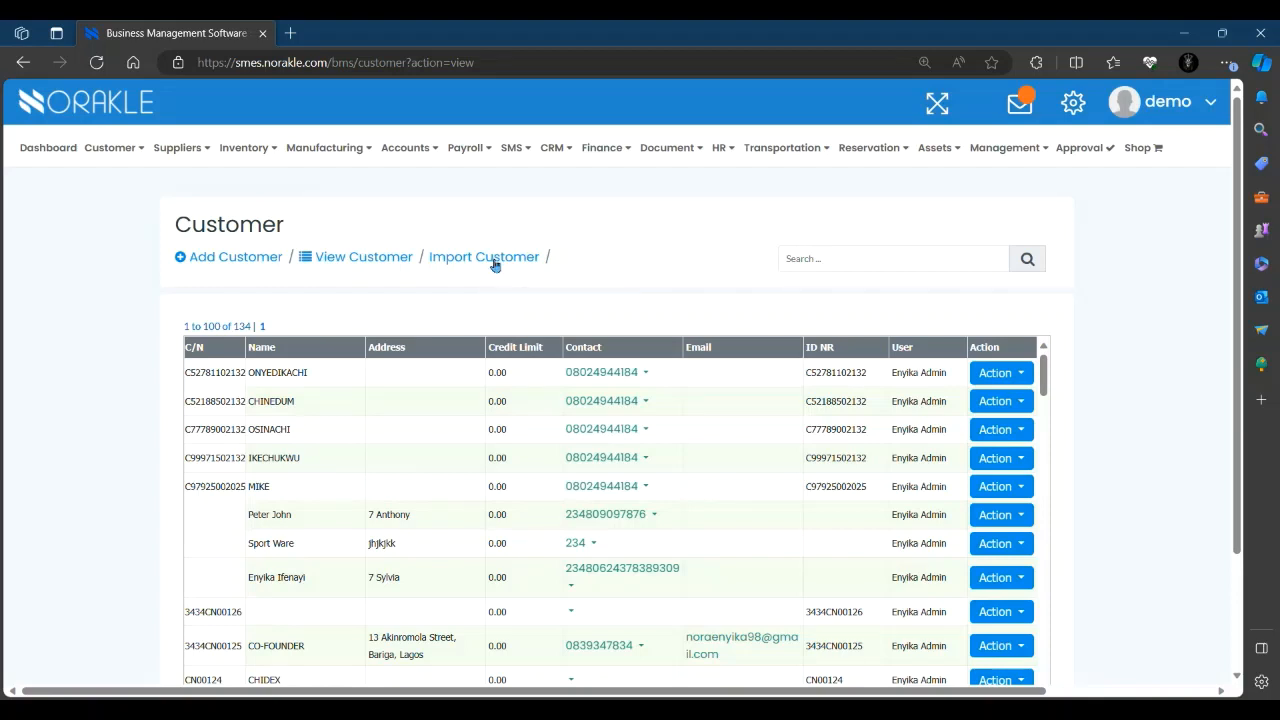
- Start a new customer quotation and choose an existing customer to bill, searching by "f"
click(136, 146)
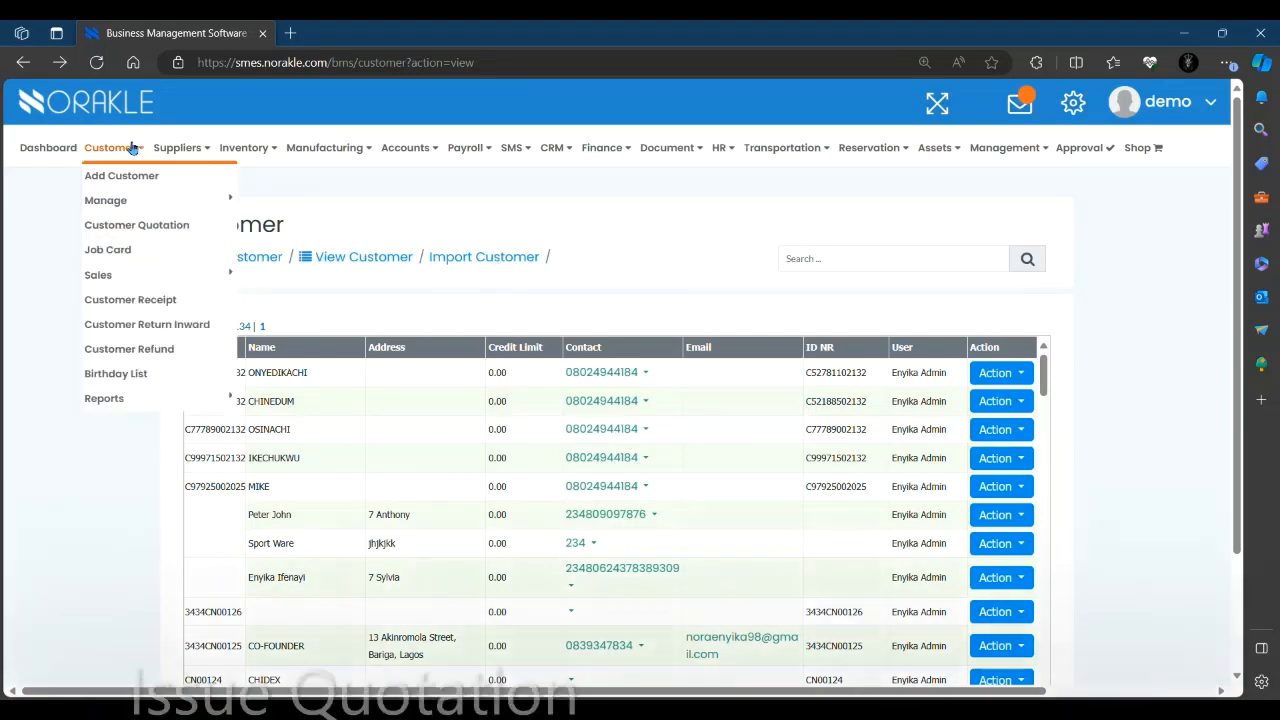
click(155, 228)
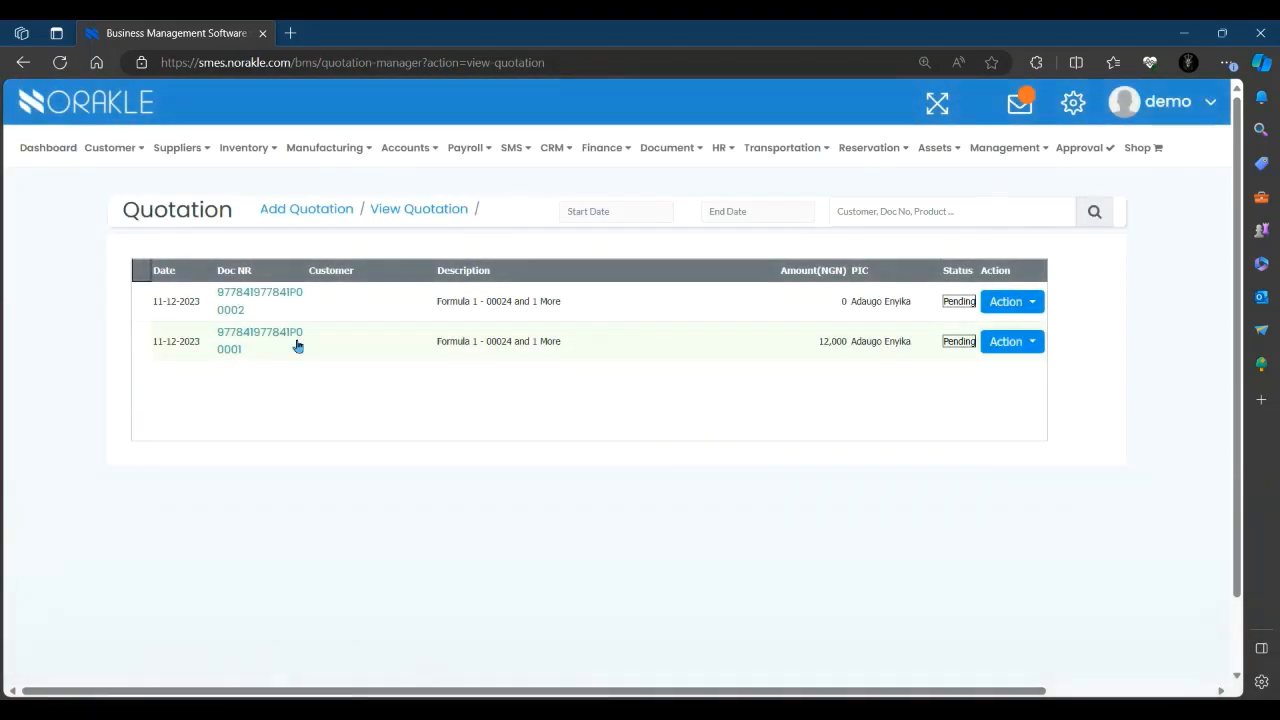
click(300, 211)
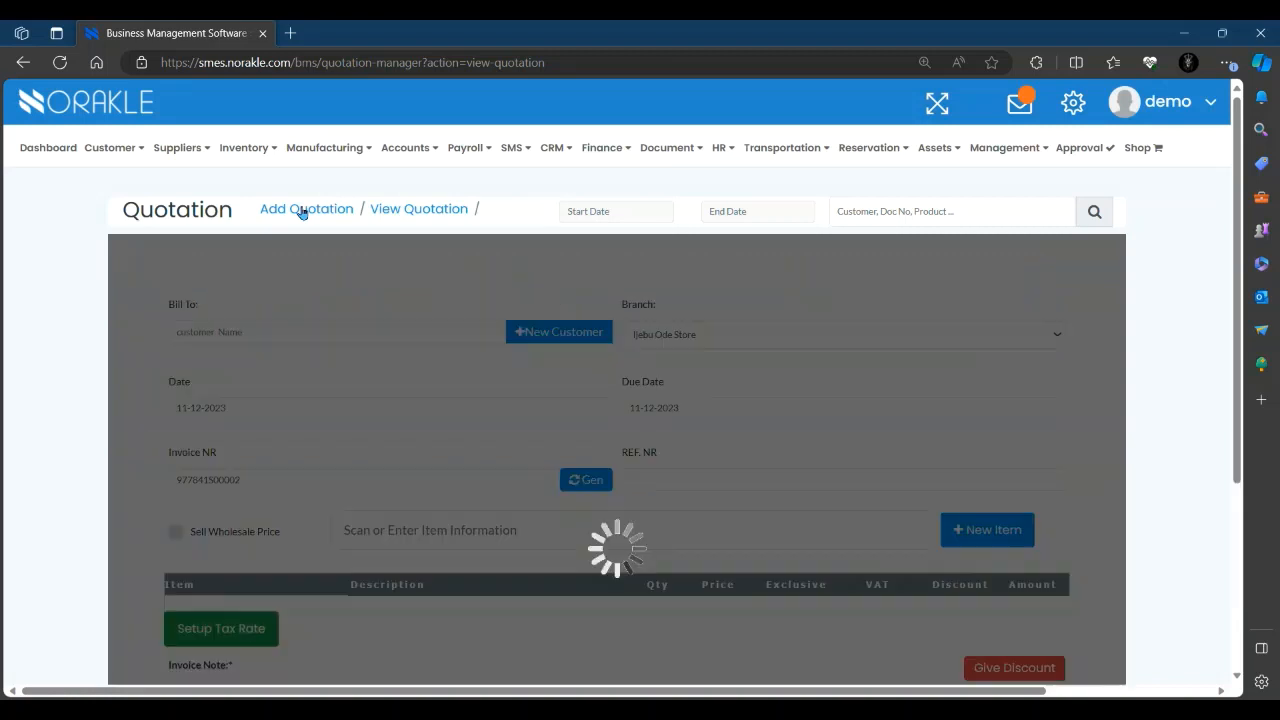
scroll(471, 325, down, 1)
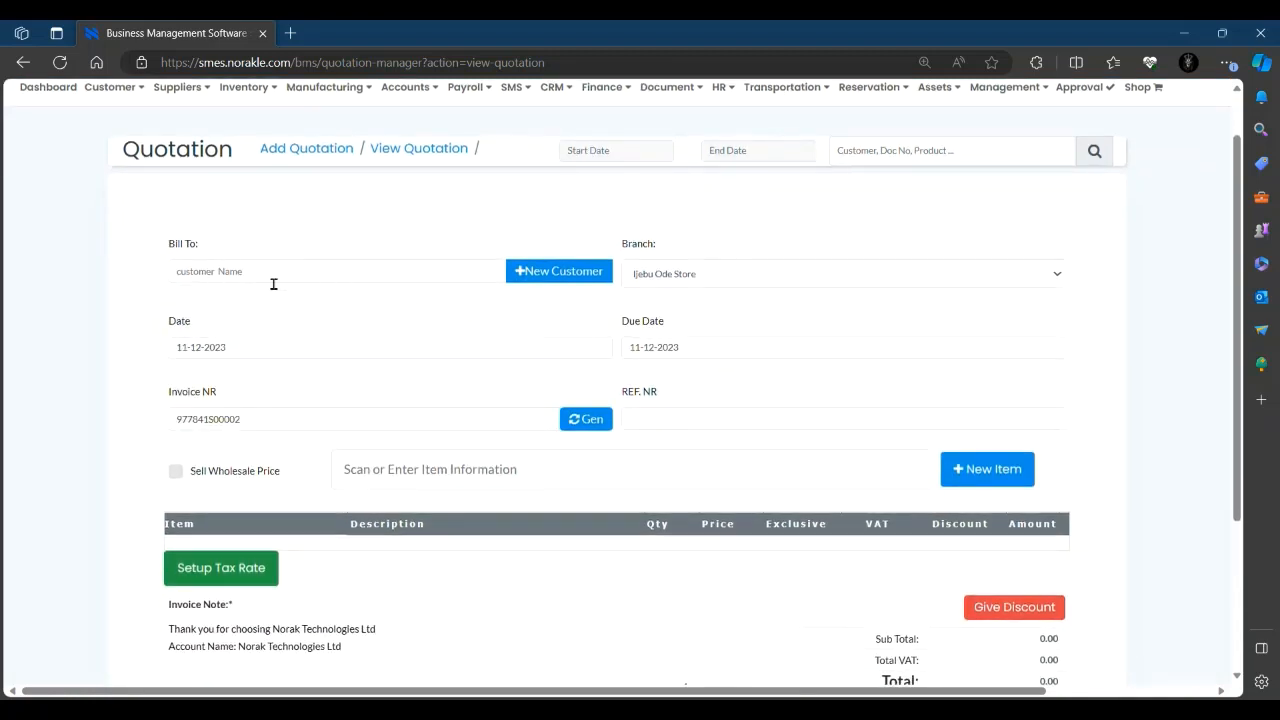
click(409, 277)
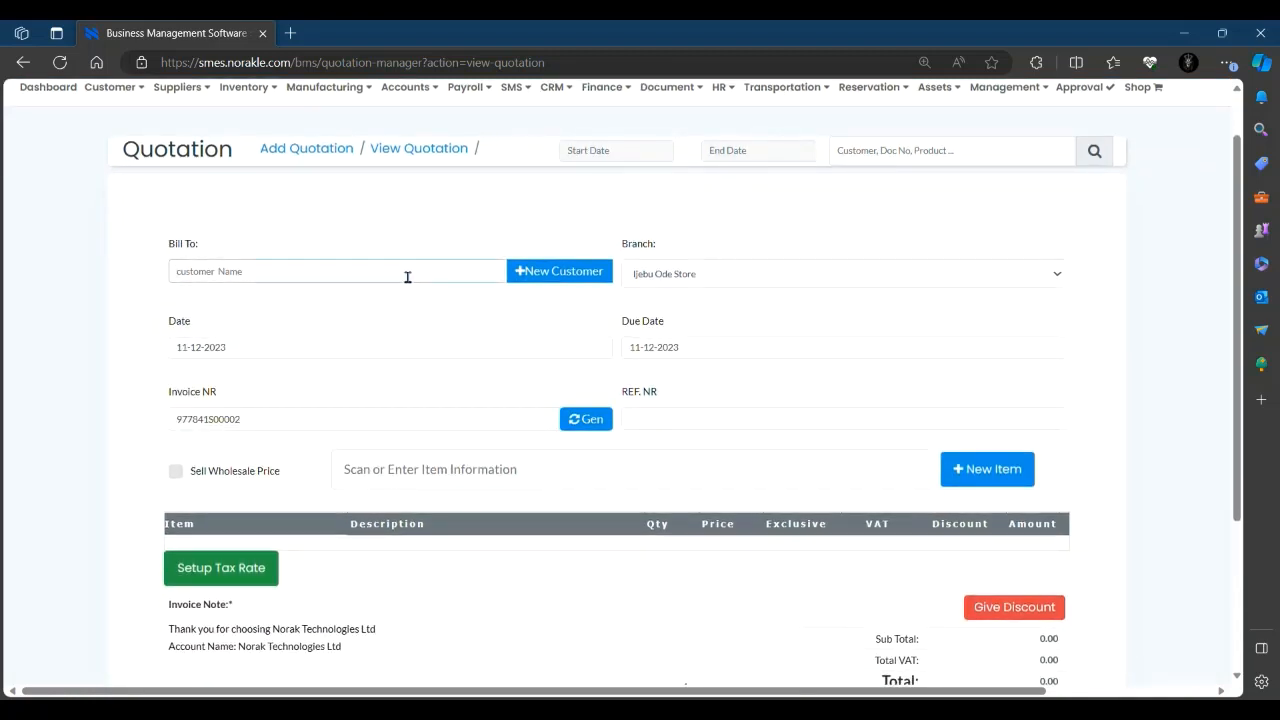
text(f)
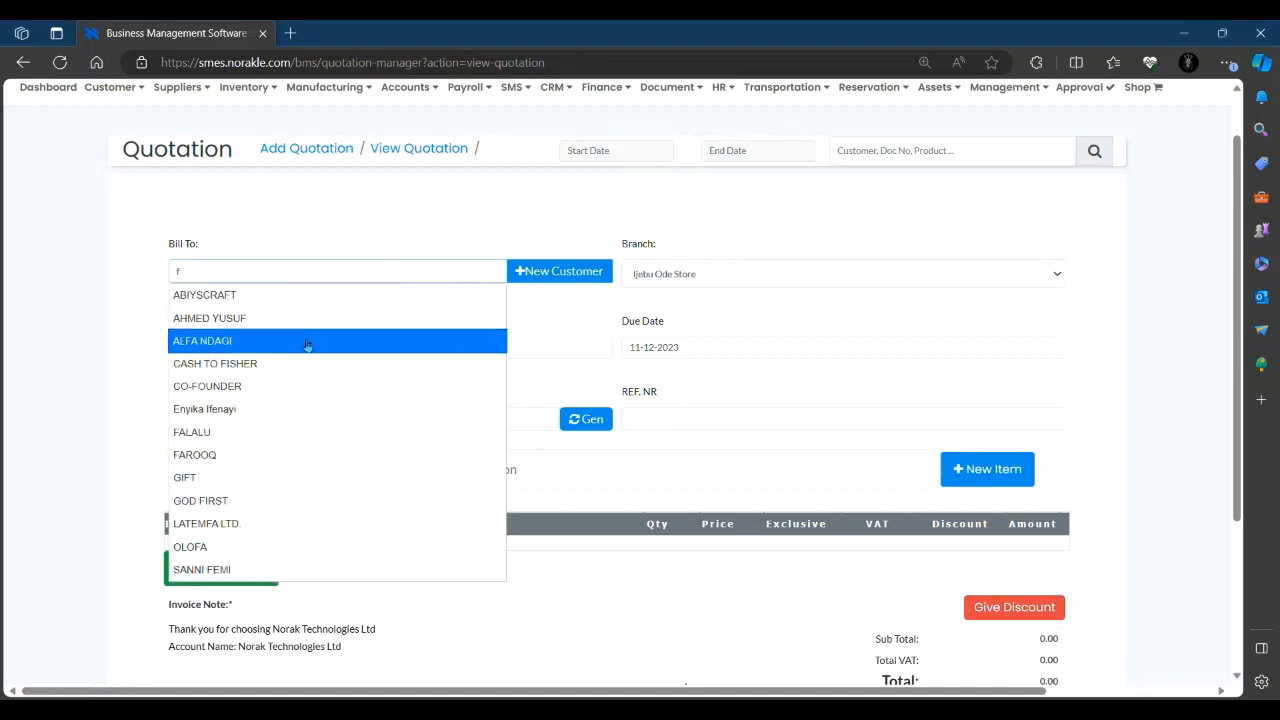
click(301, 321)
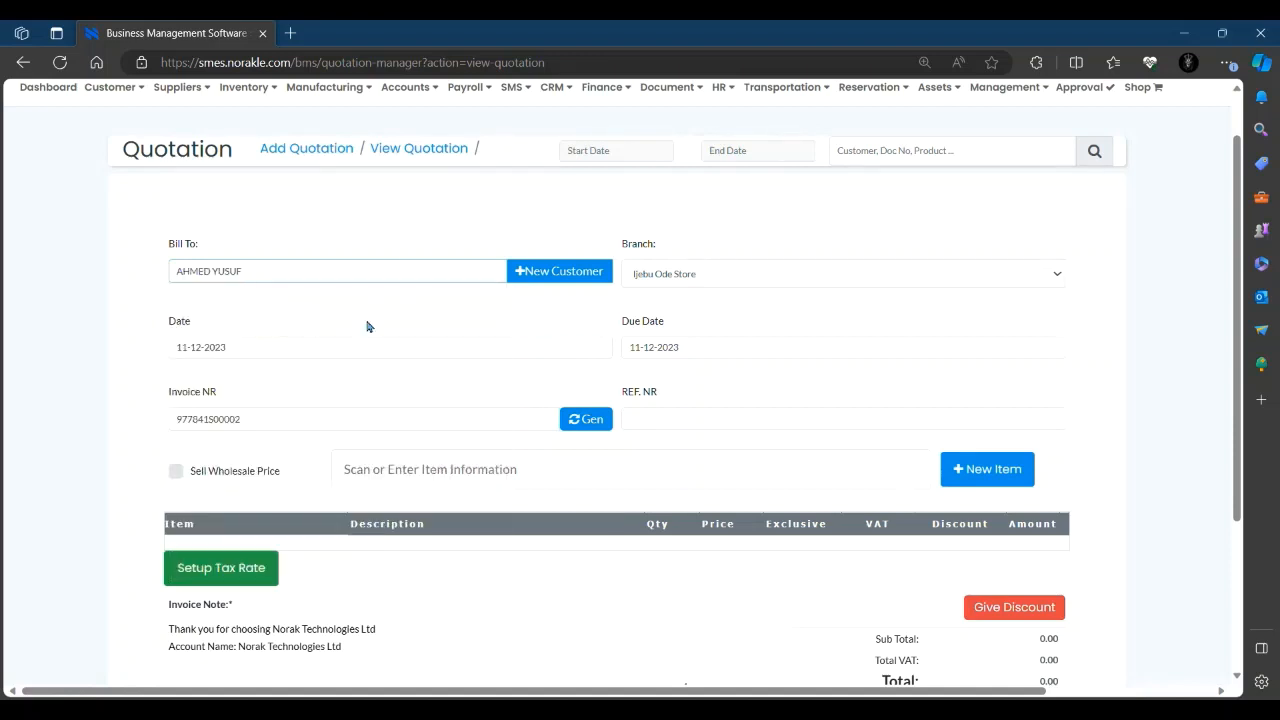
- Examine the new-customer entry form available within the quotation and close it without saving
click(548, 278)
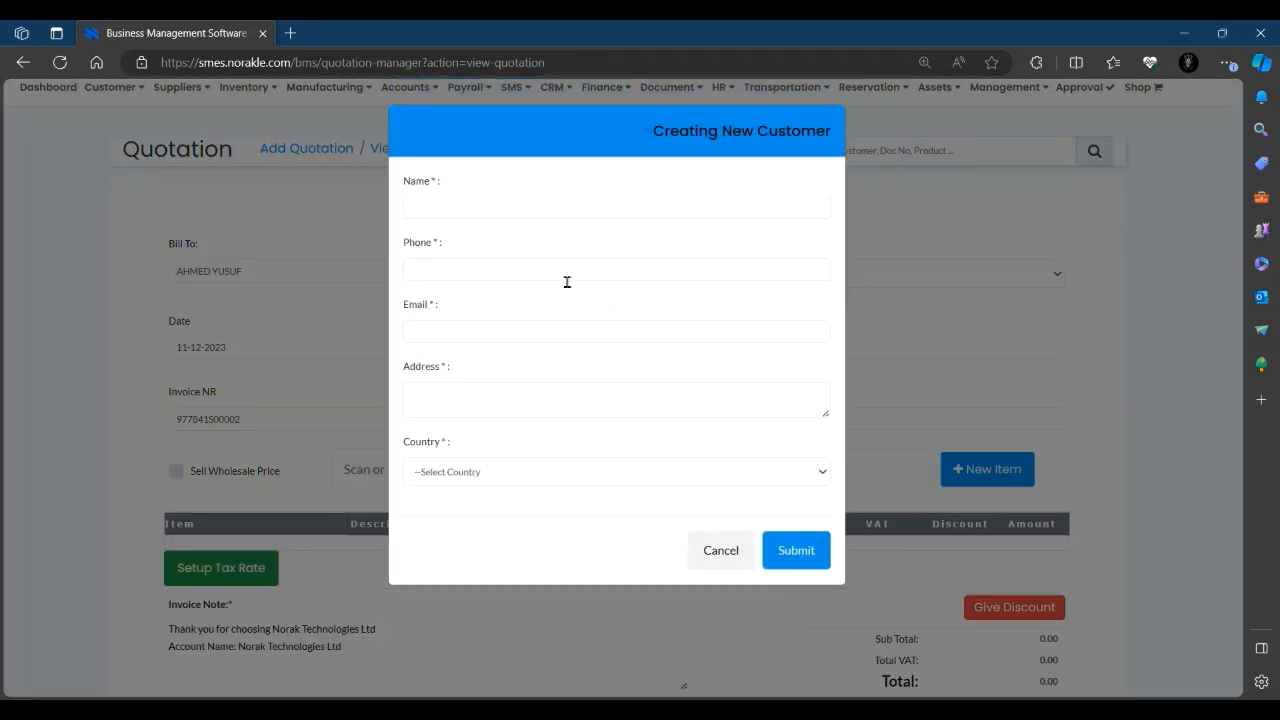
click(495, 212)
click(801, 278)
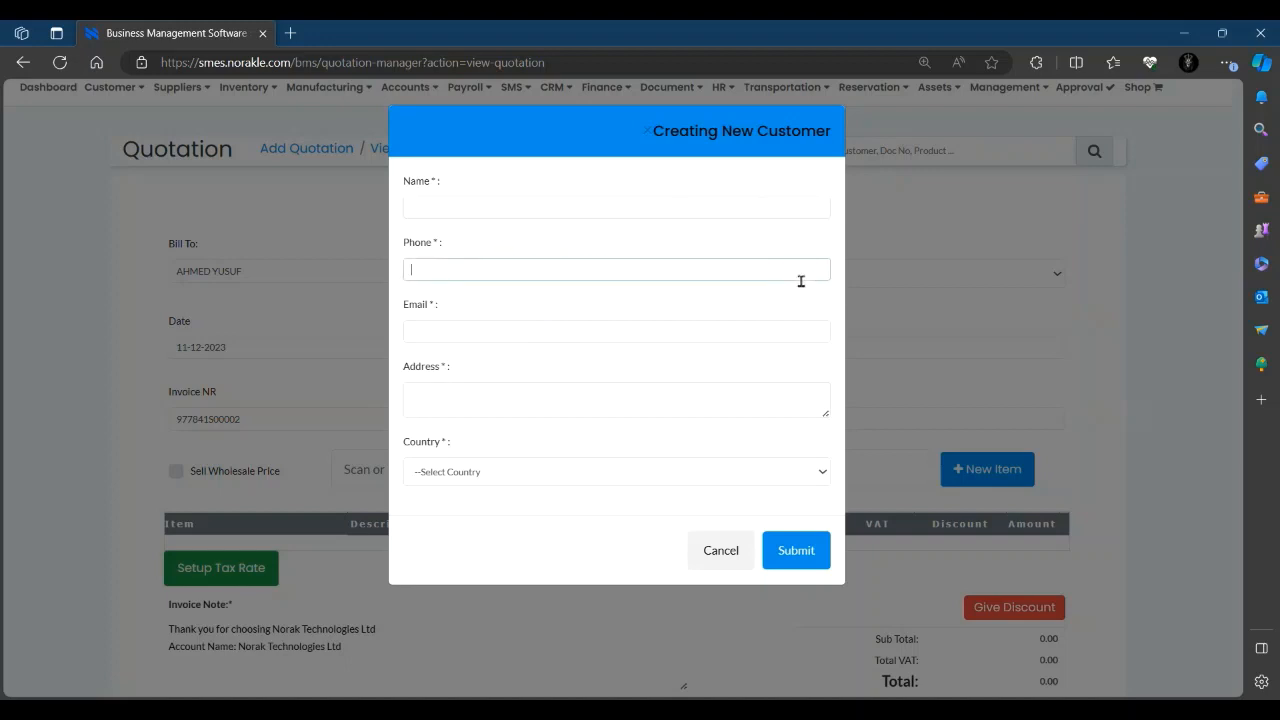
click(928, 398)
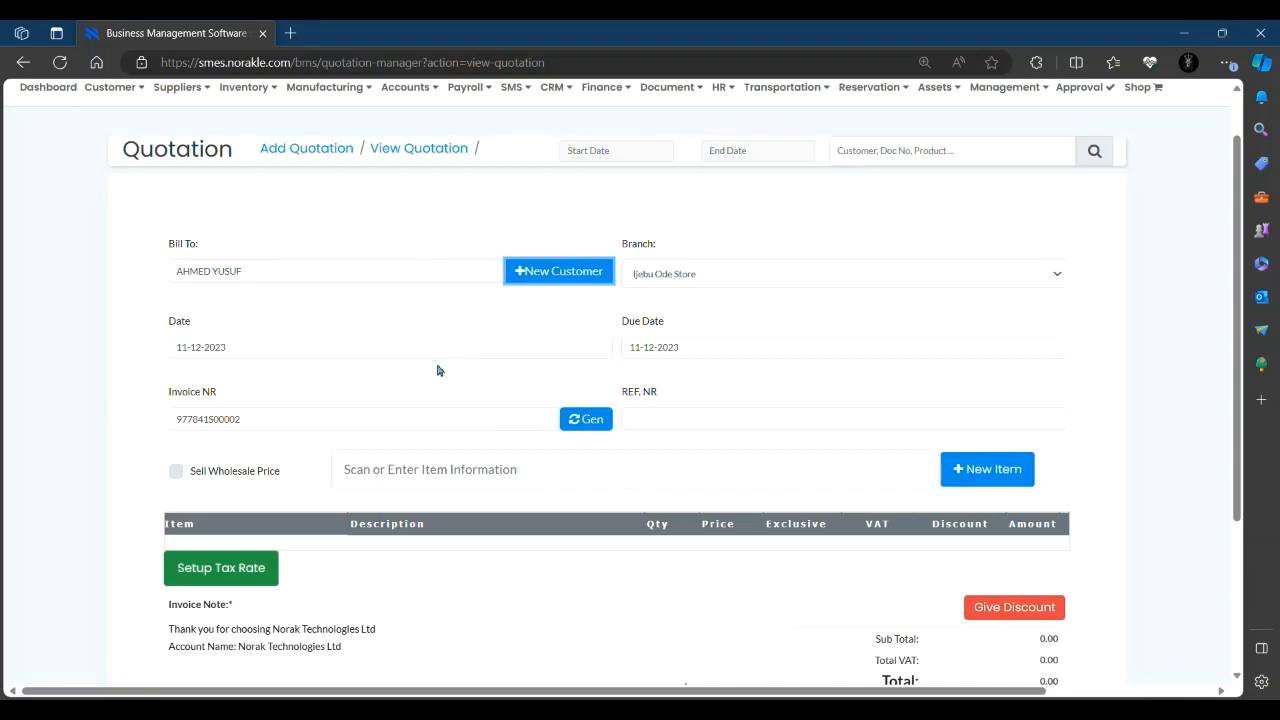
- Add the Formula 1 item to the quotation and search for a second item with "o"
scroll(490, 434, down, 1)
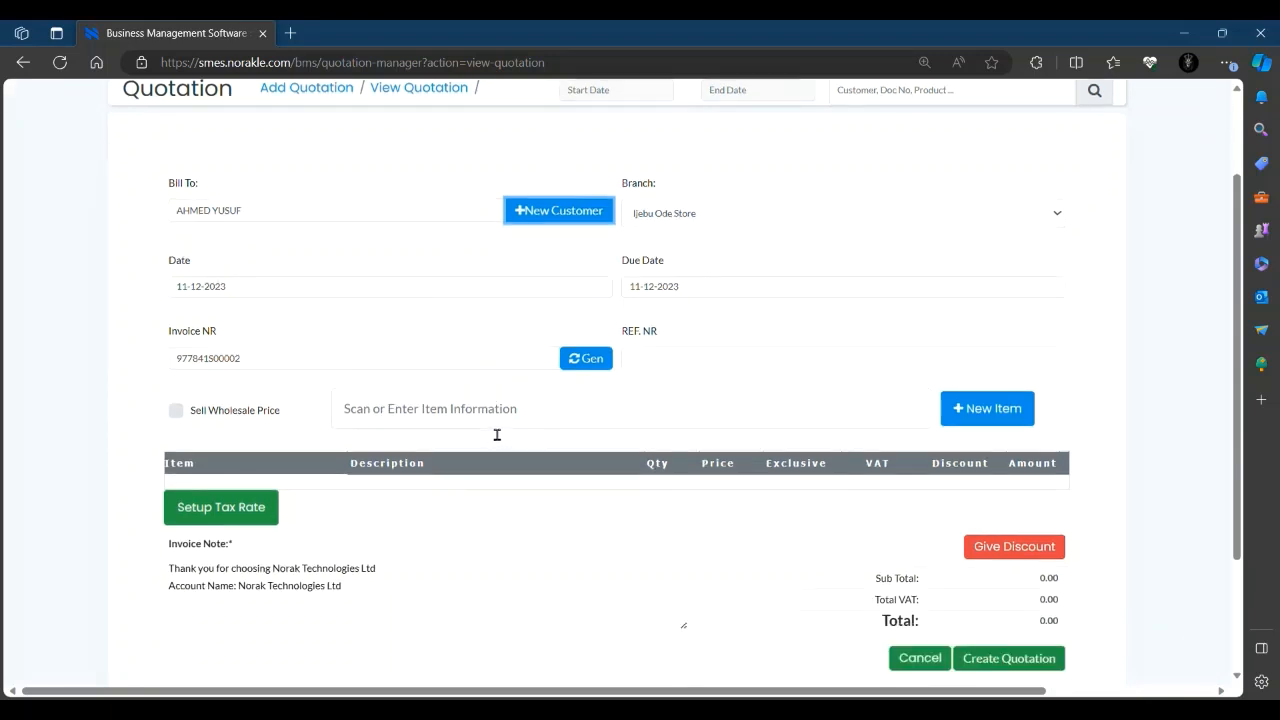
click(885, 420)
text(f)
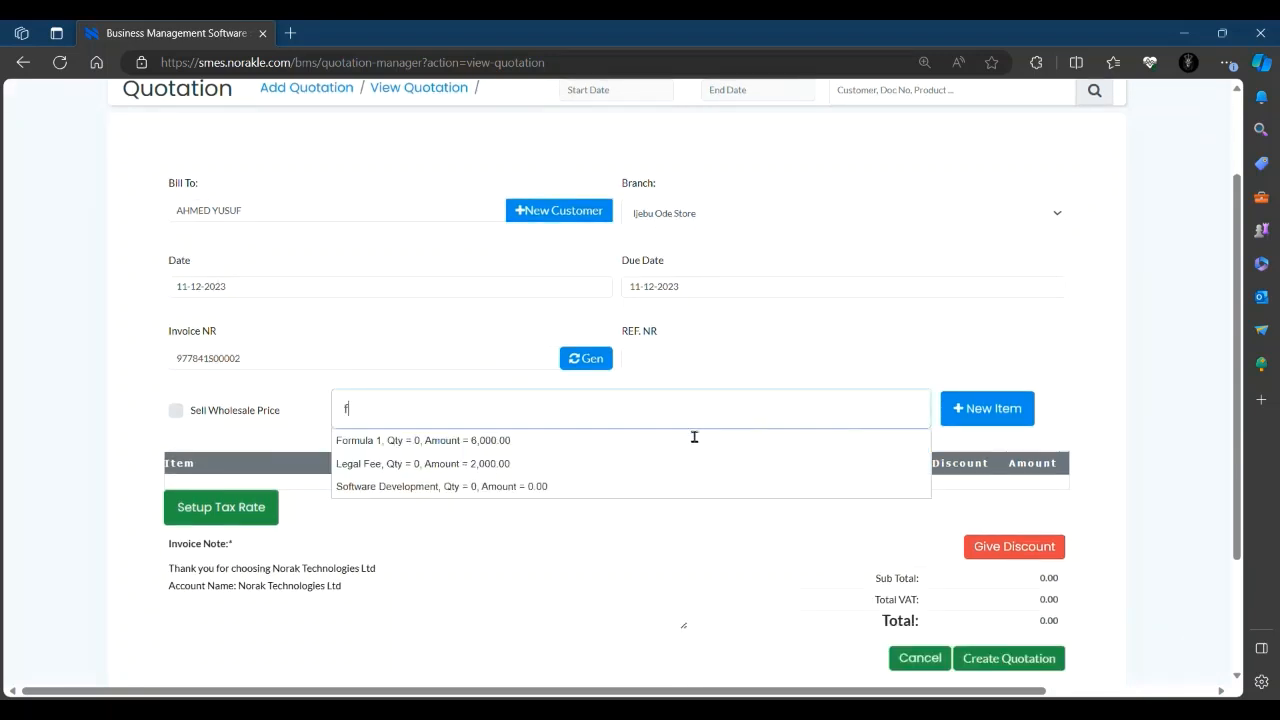
click(530, 452)
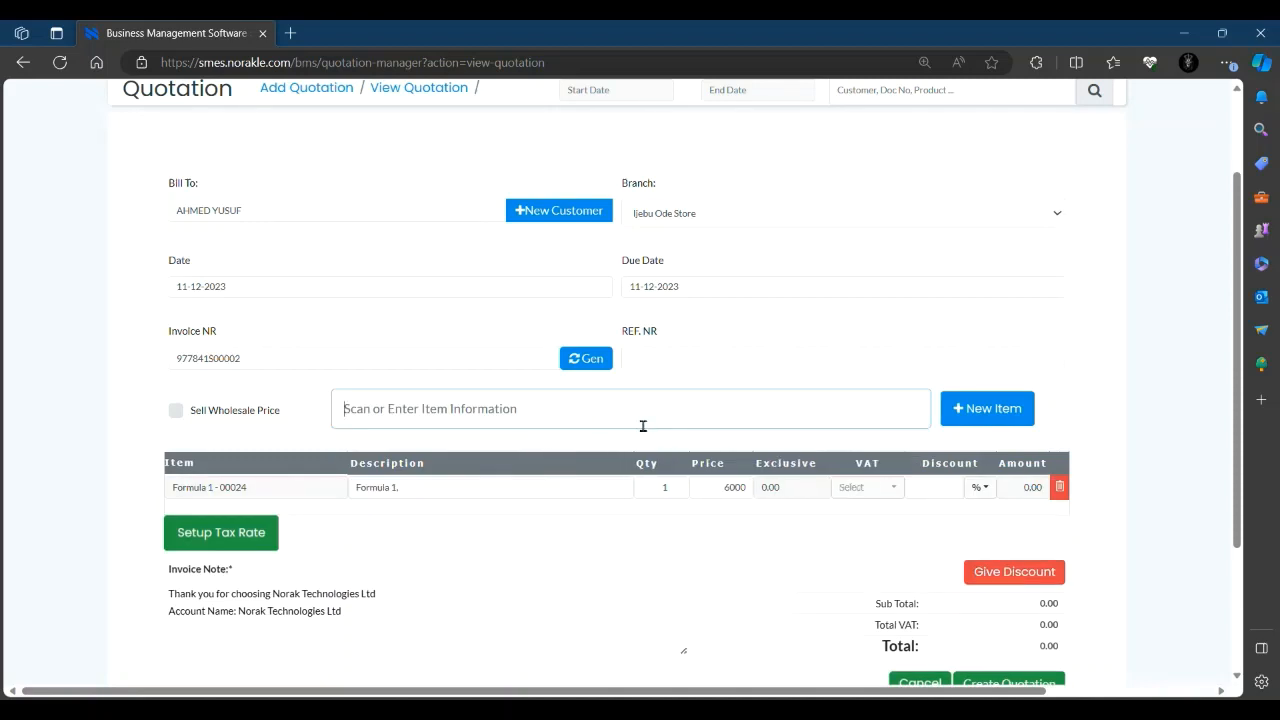
text(f)
key(BackSpace)
text(o)
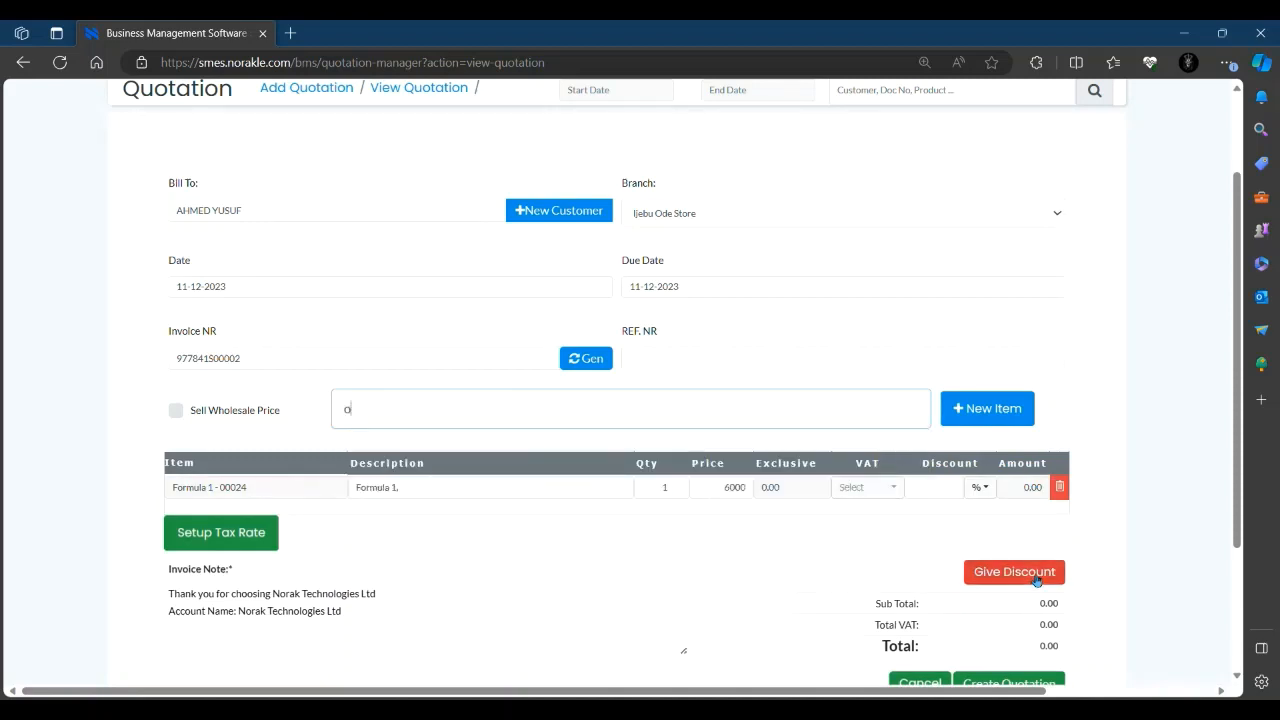
scroll(1036, 580, down, 2)
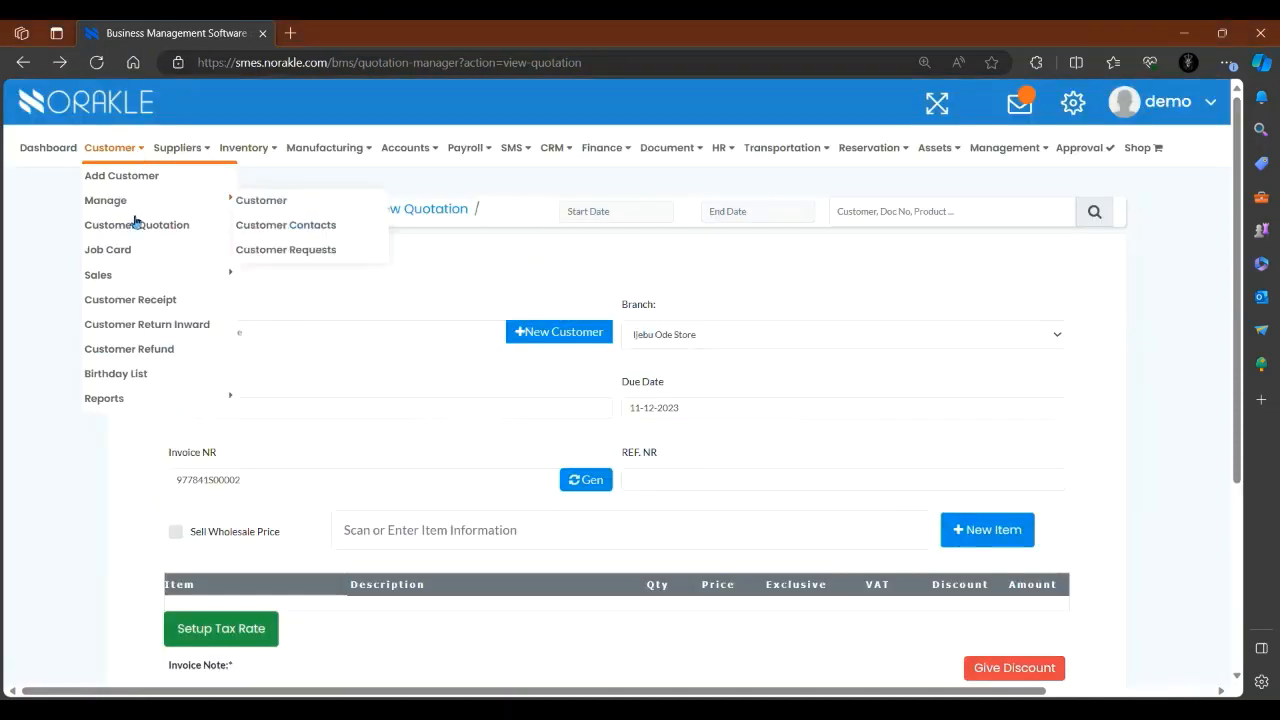
- Open the customer sales invoices page
mouse_move(200, 282)
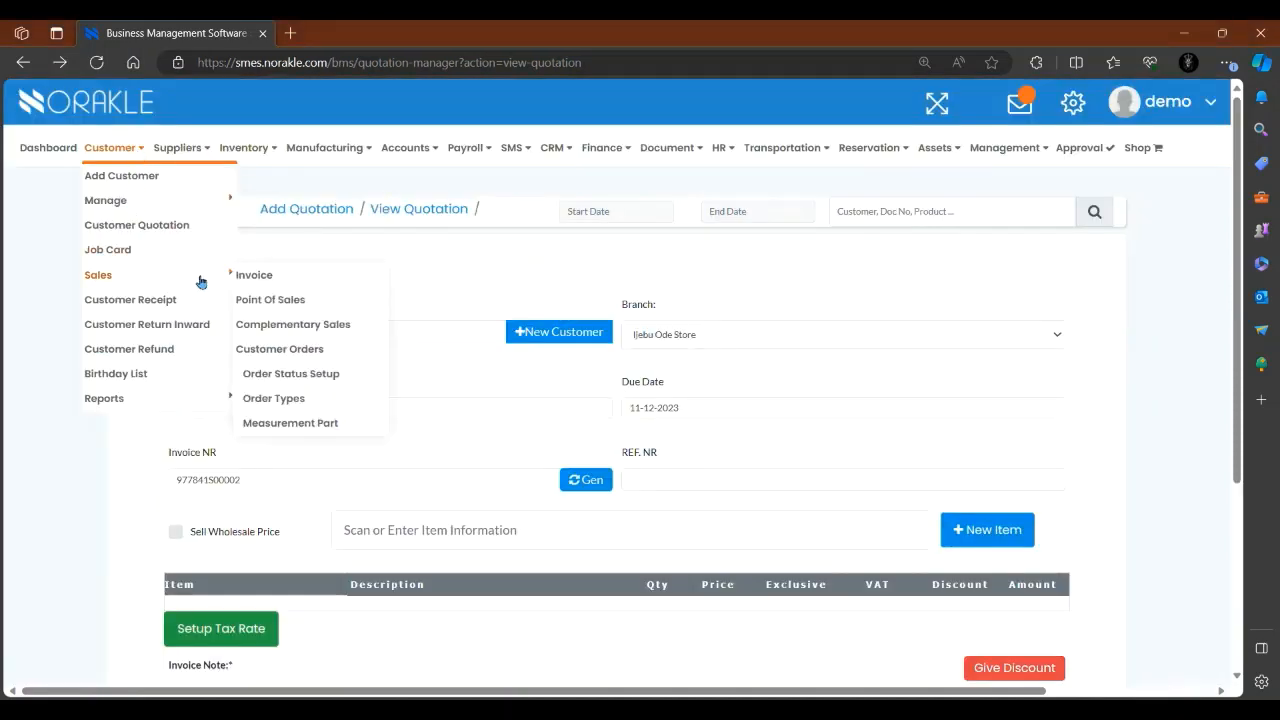
click(280, 282)
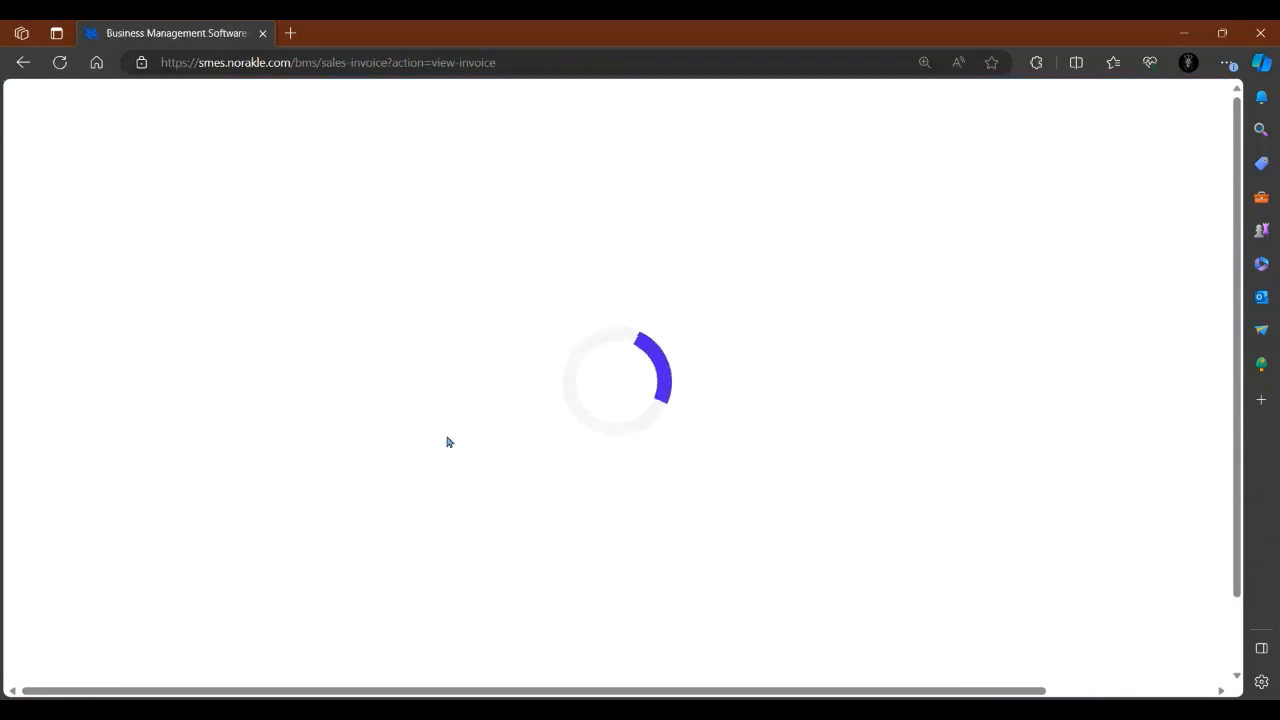
- Start a new sales invoice and choose an existing customer to bill, searching by "f"
click(187, 262)
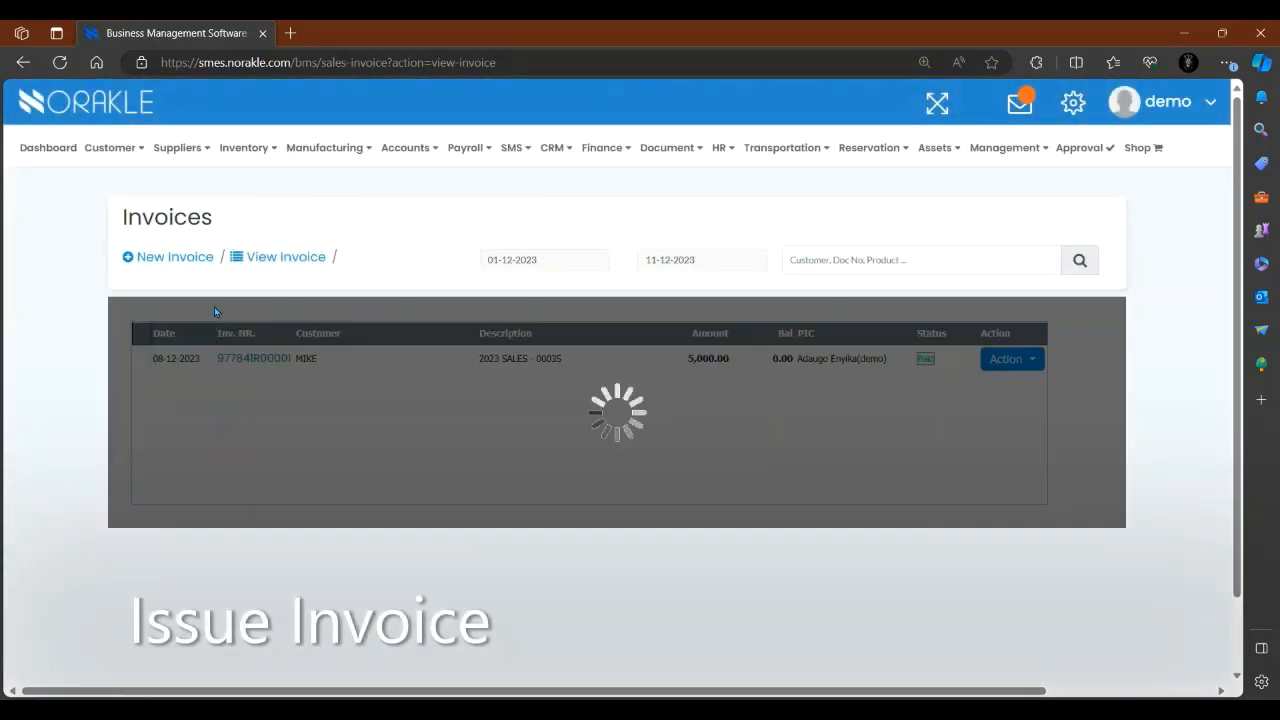
scroll(655, 455, down, 1)
scroll(657, 453, up, 1)
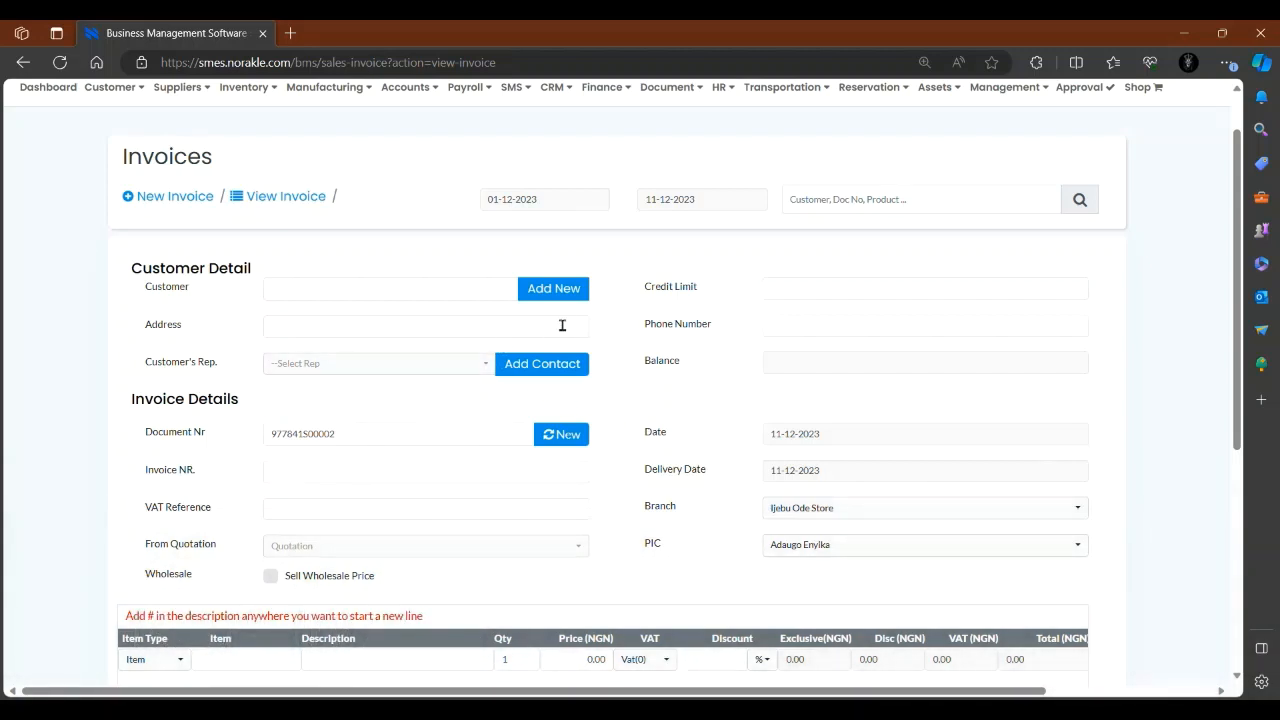
click(493, 303)
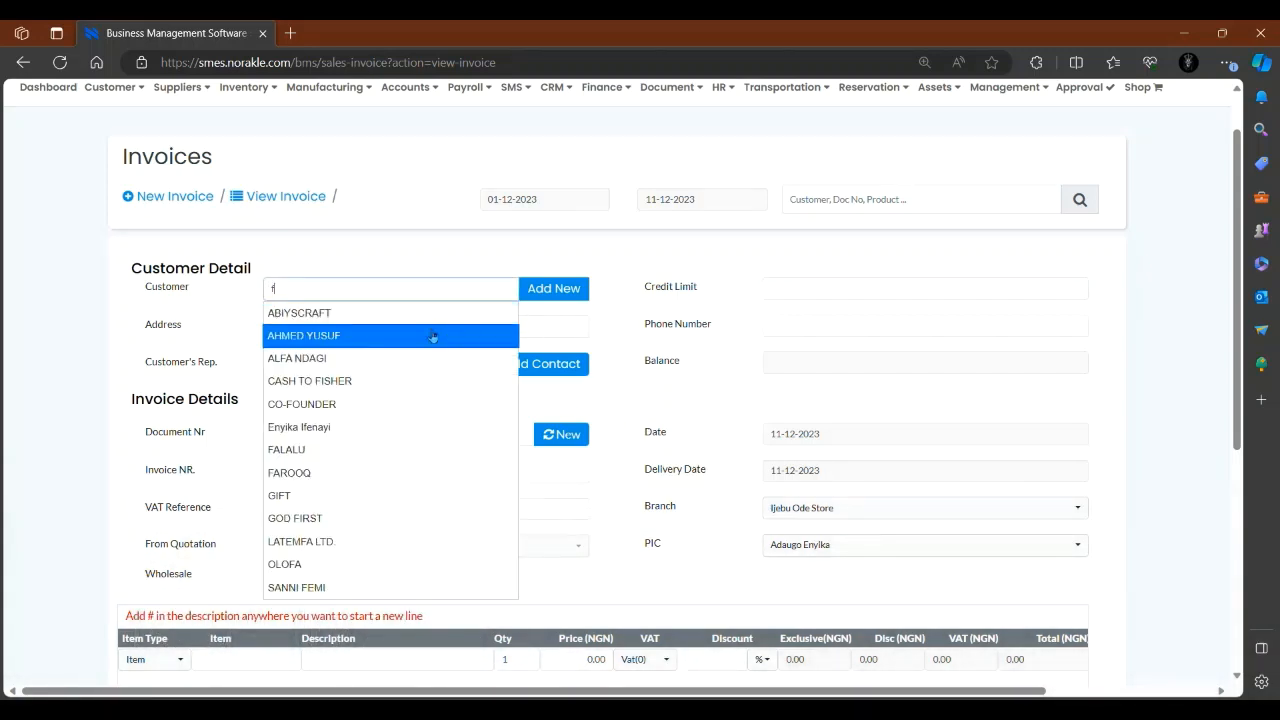
click(402, 336)
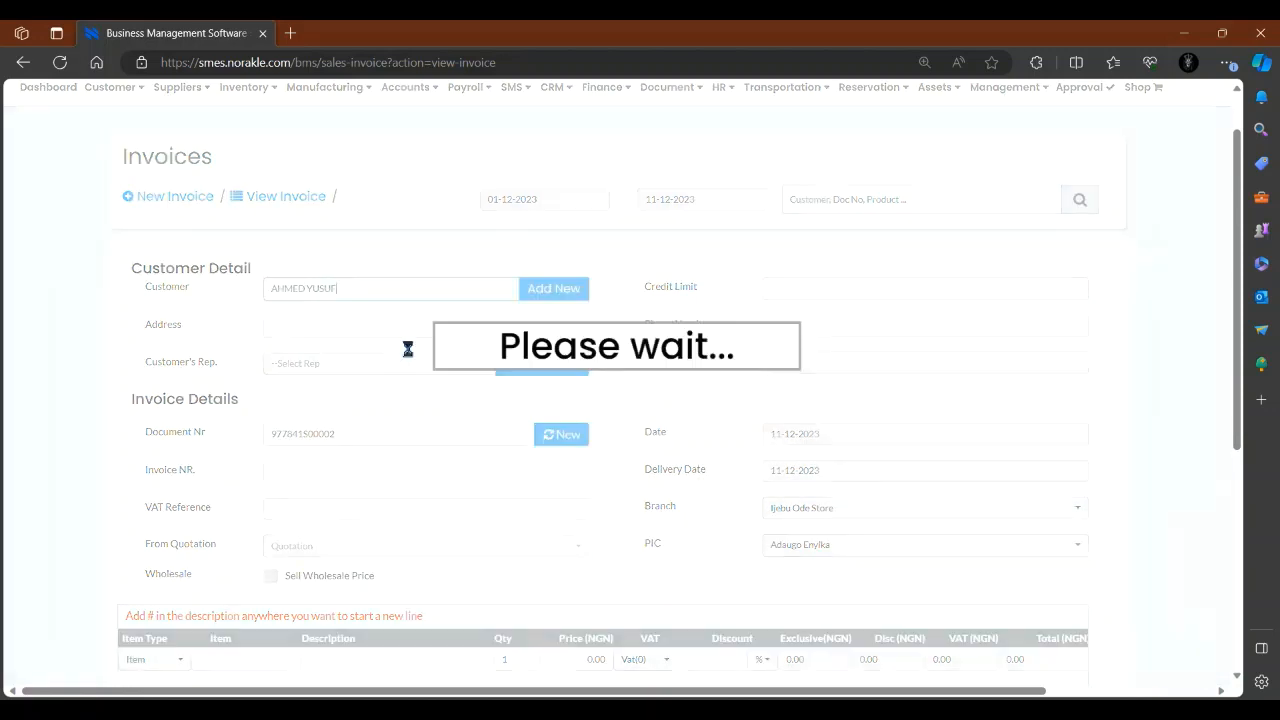
- Add the Formula 1 item to the invoice, searching by "f", and insert another empty item line
scroll(672, 361, down, 2)
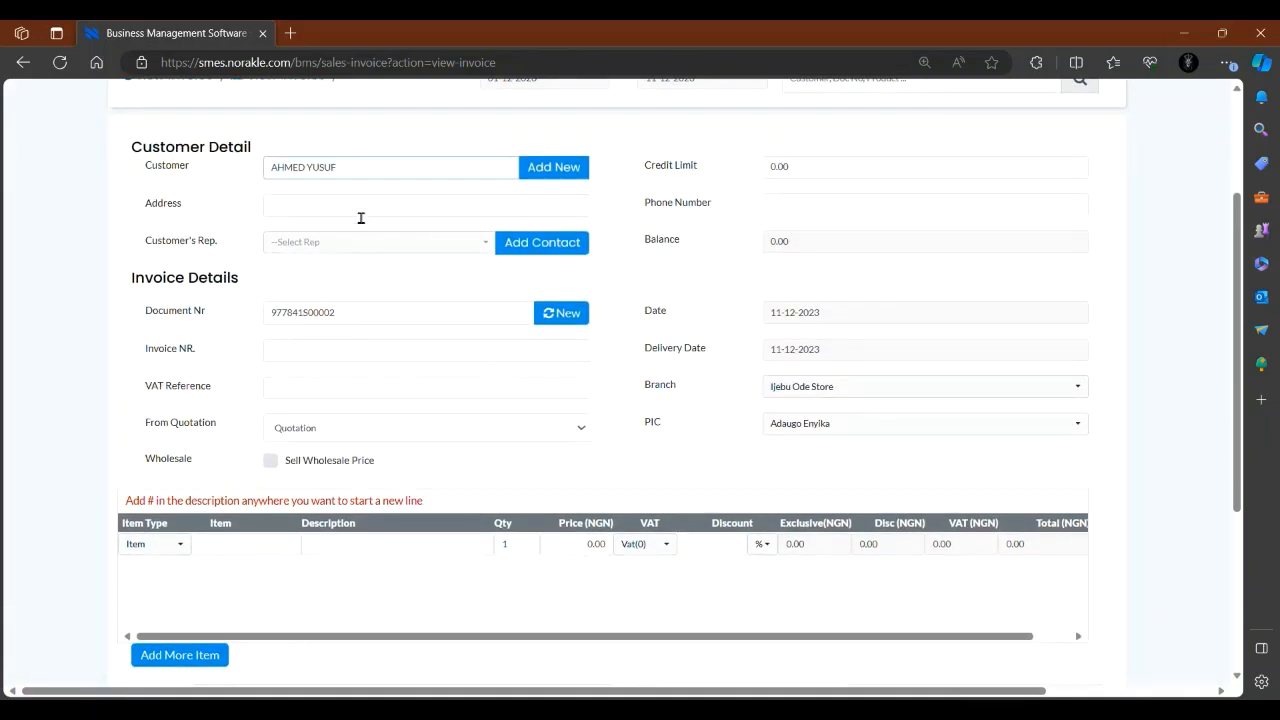
scroll(690, 410, down, 1)
scroll(620, 430, down, 1)
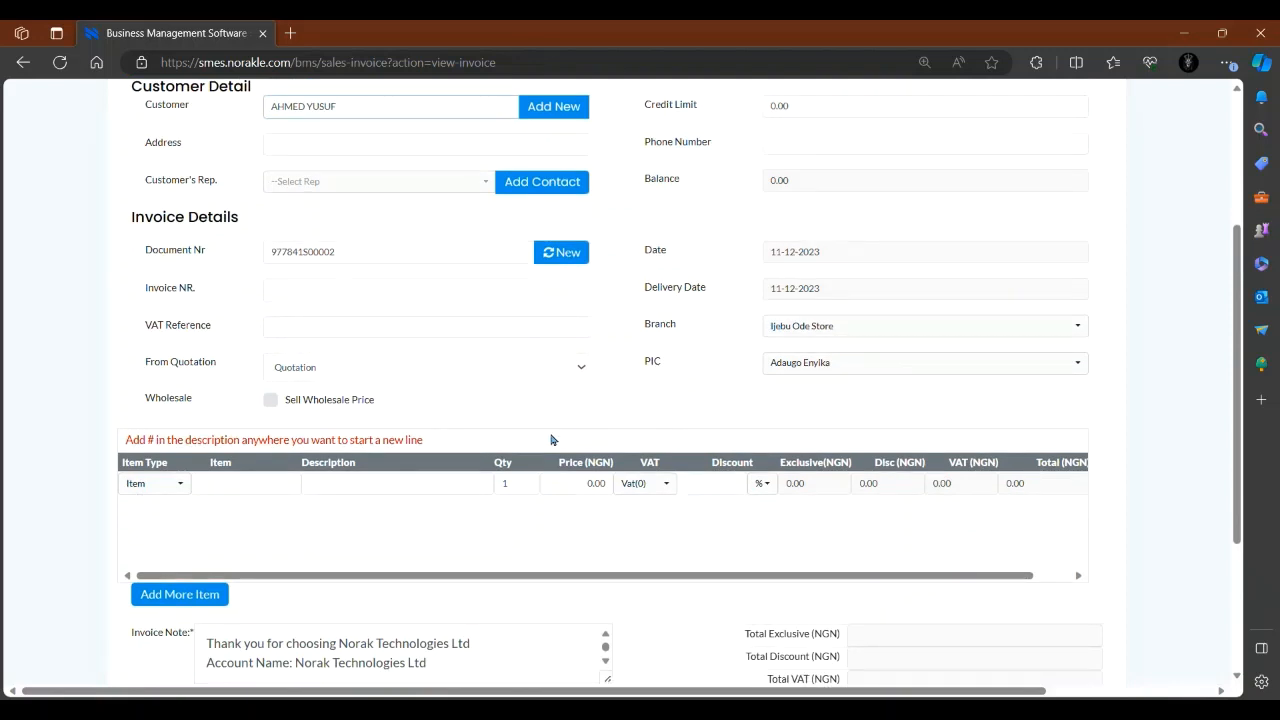
scroll(281, 499, down, 1)
click(251, 424)
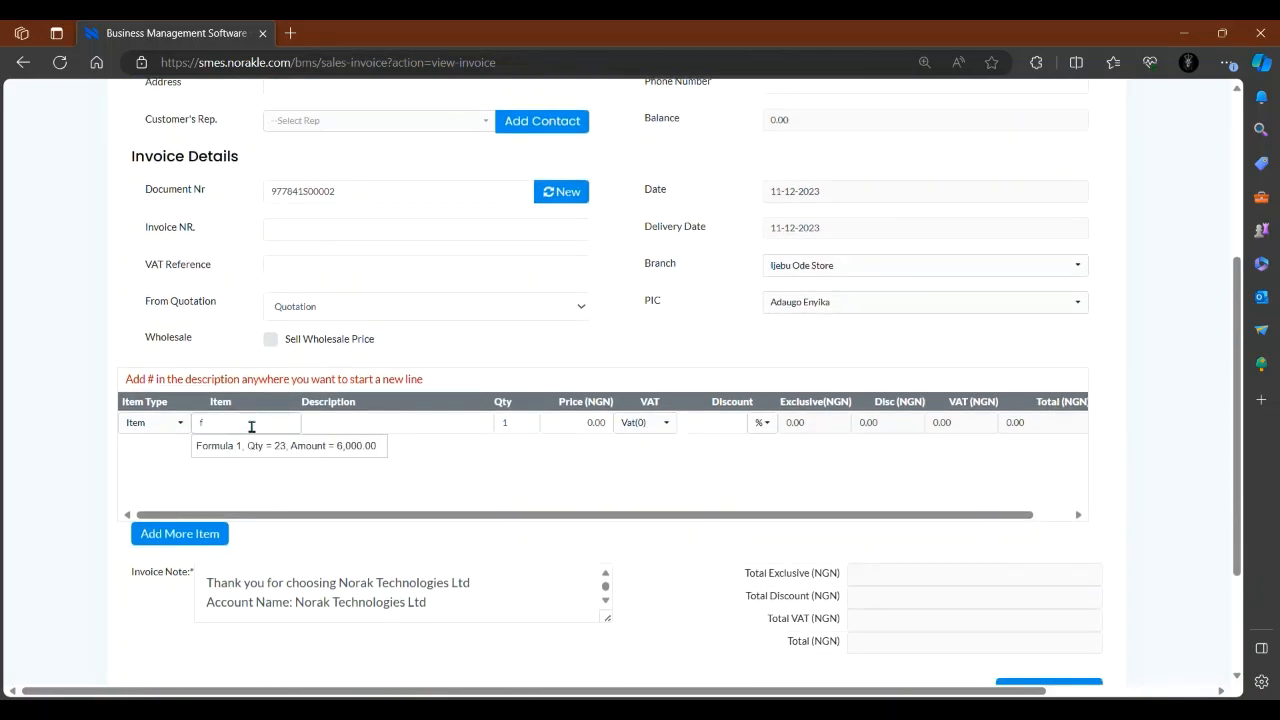
text(f)
click(263, 446)
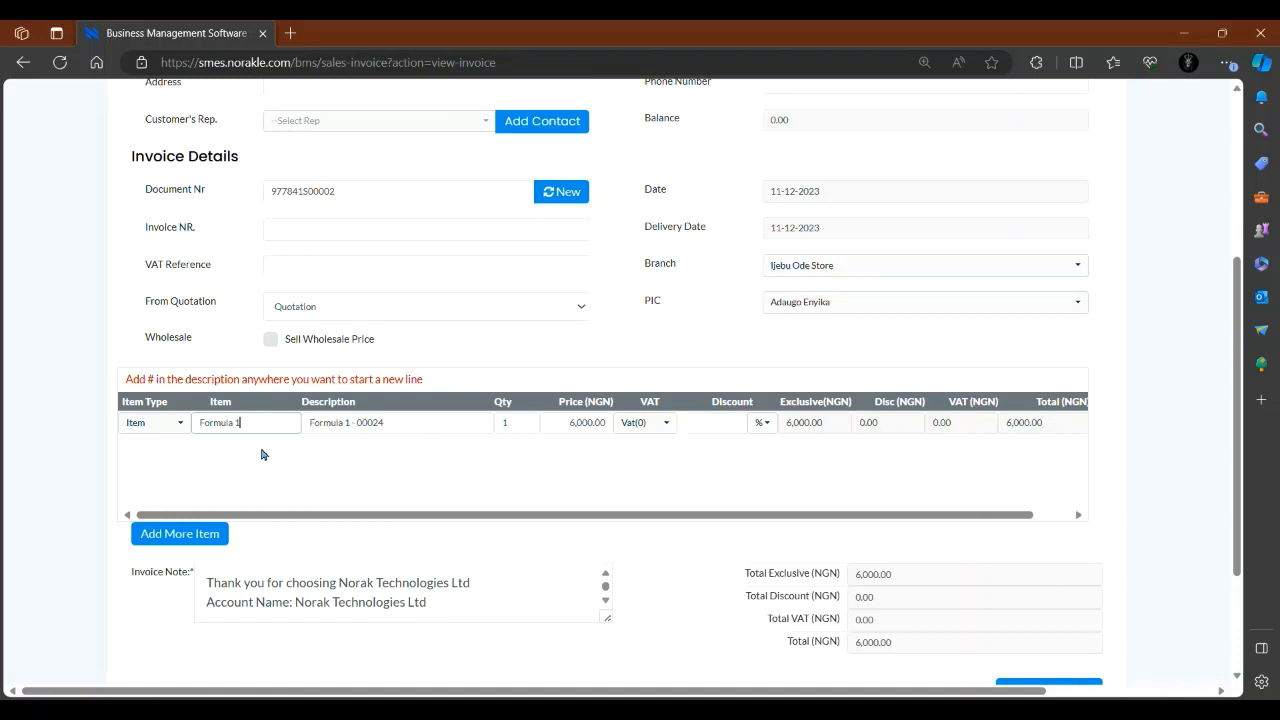
click(156, 545)
- Create the invoice for the Formula 1 item and dismiss the confirmation
scroll(423, 466, down, 2)
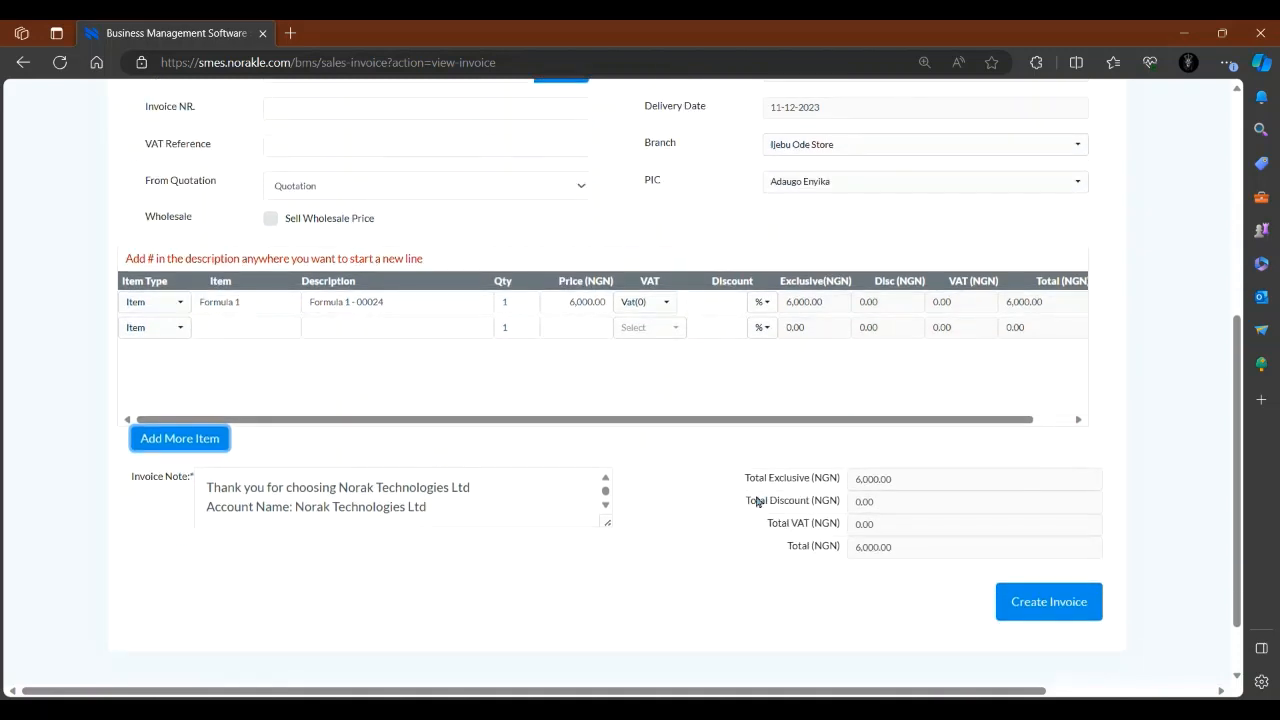
click(1058, 601)
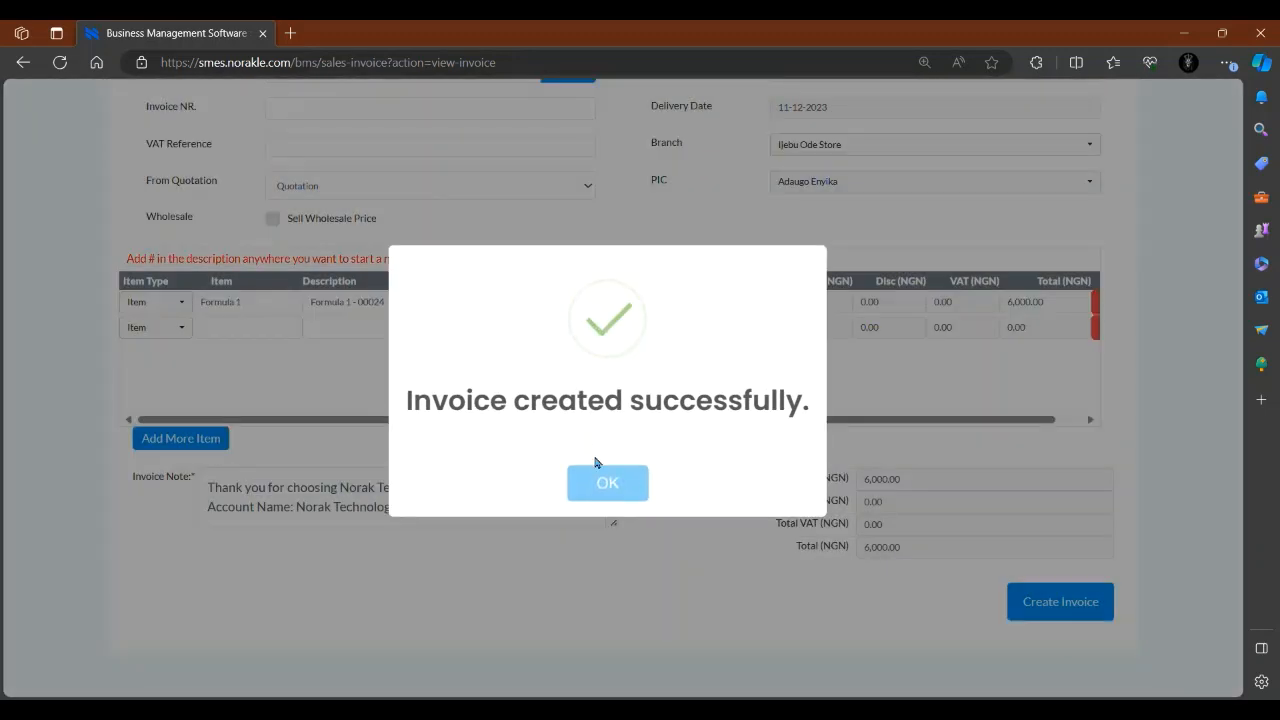
click(612, 486)
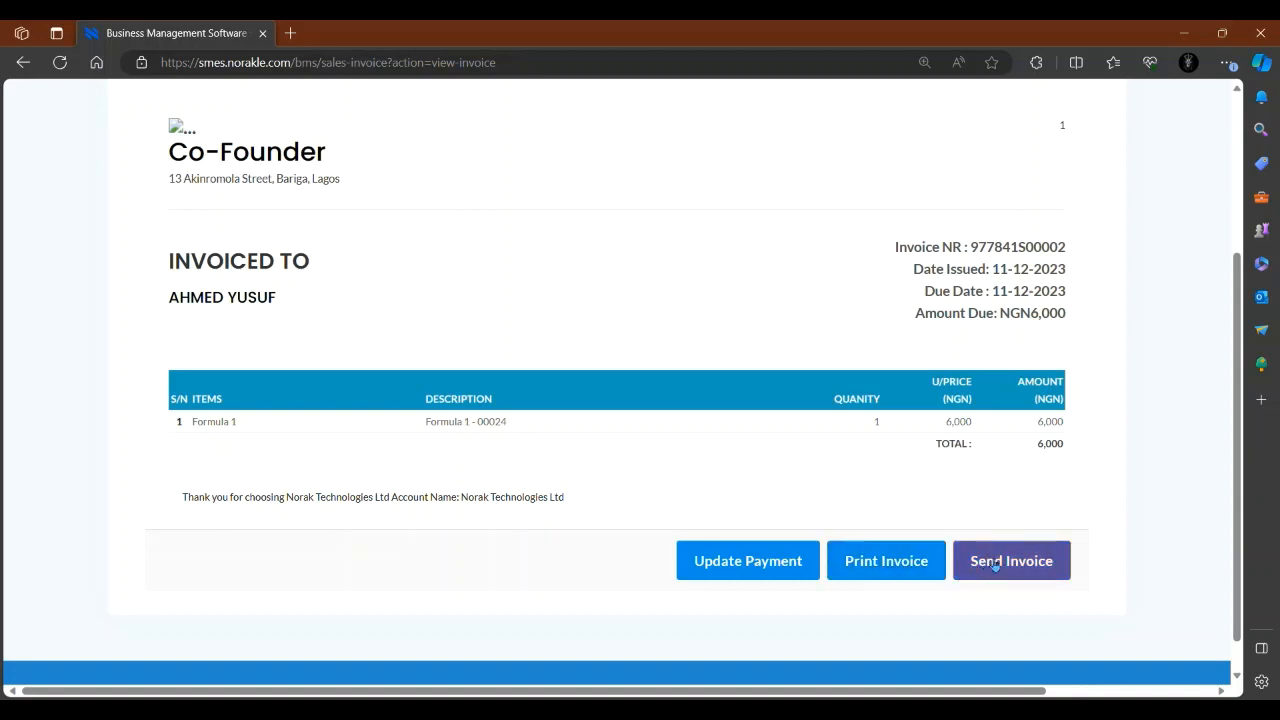
- Return to the invoice list and open a new receipt for the unpaid Formula 1 invoice
scroll(543, 488, up, 1)
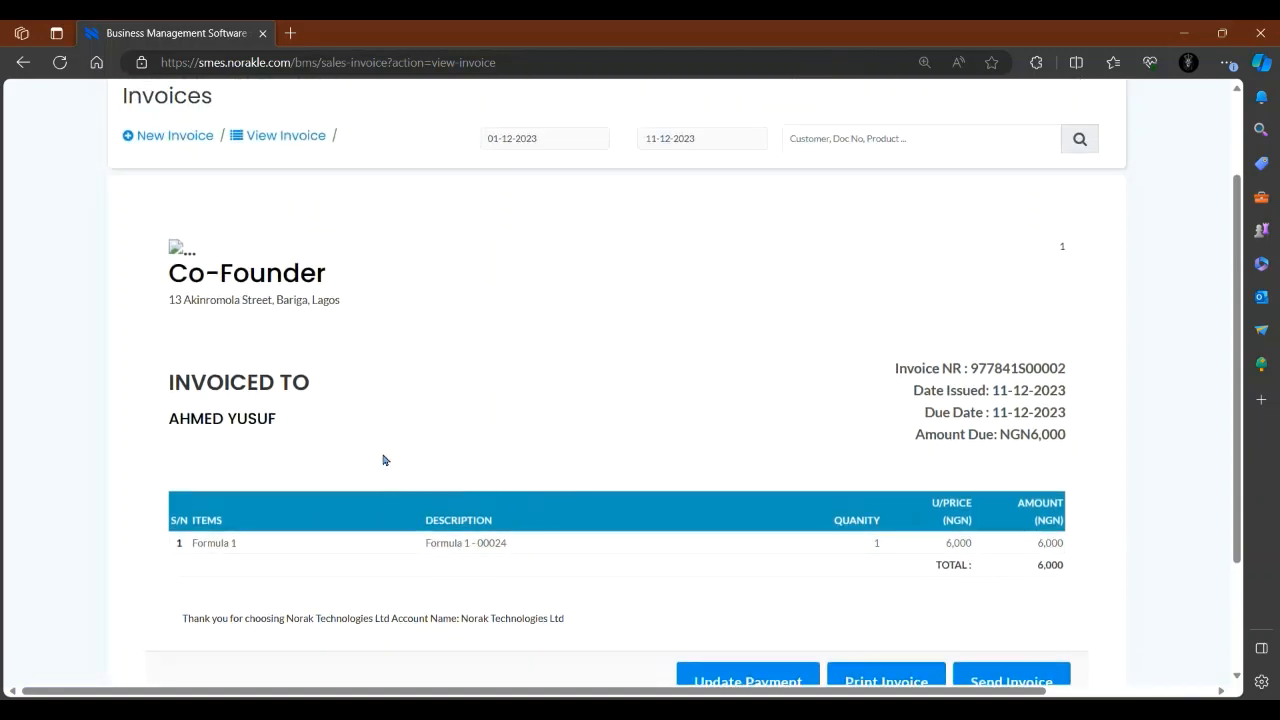
scroll(265, 259, up, 1)
click(283, 263)
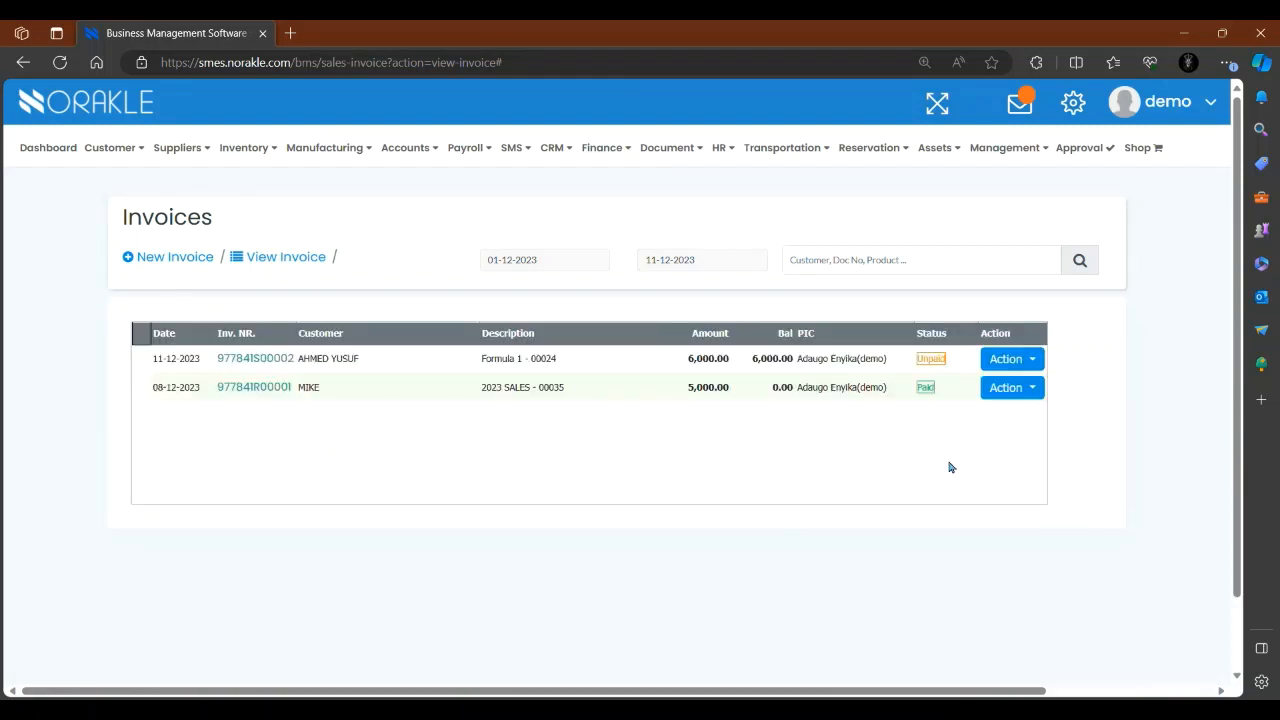
click(1016, 360)
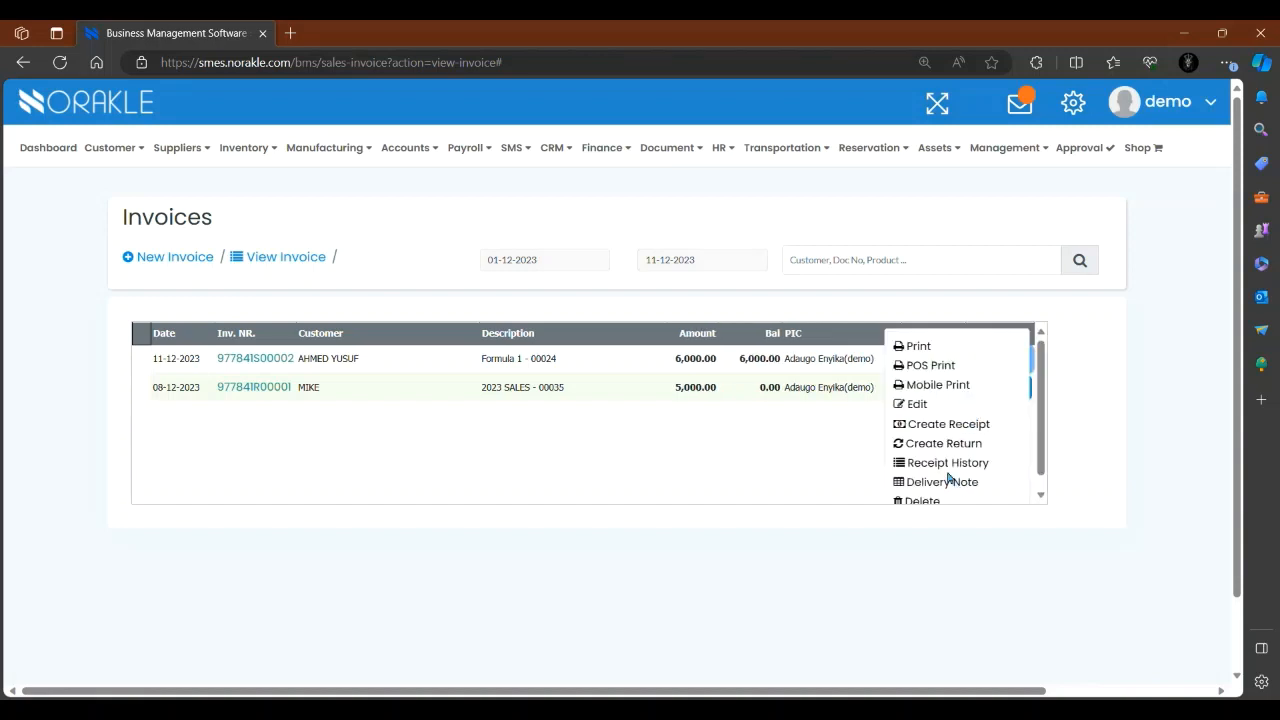
scroll(957, 478, down, 1)
click(963, 425)
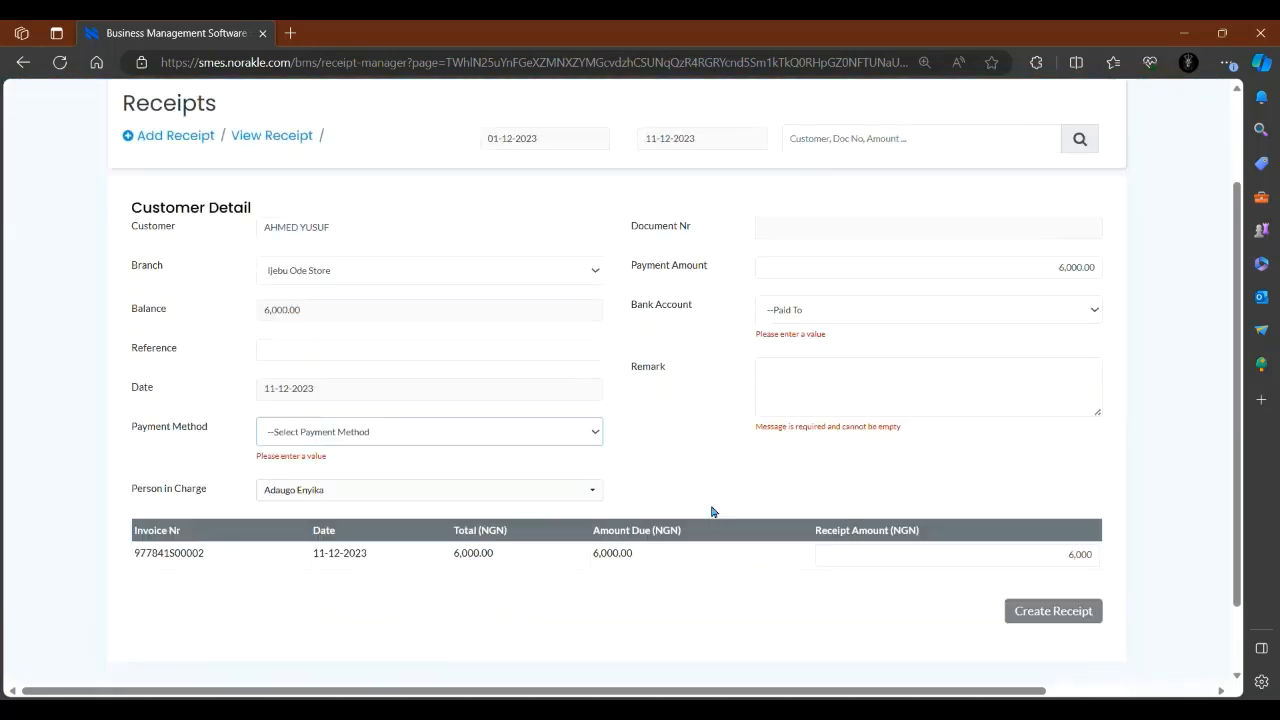
- Re-enter the receipt amount for the invoice as 6,000
scroll(711, 512, down, 1)
click(1092, 570)
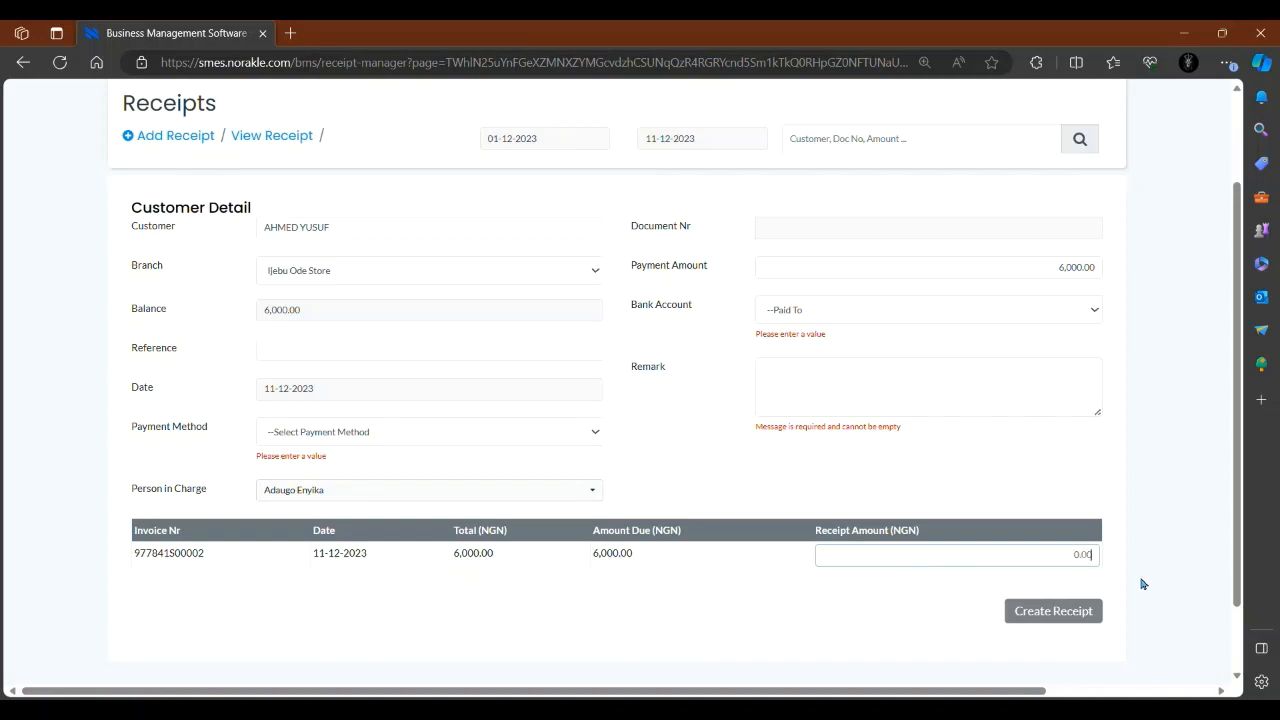
key(BackSpace)
key(BackSpace)
key(BackSpace)
key(BackSpace)
text(6)
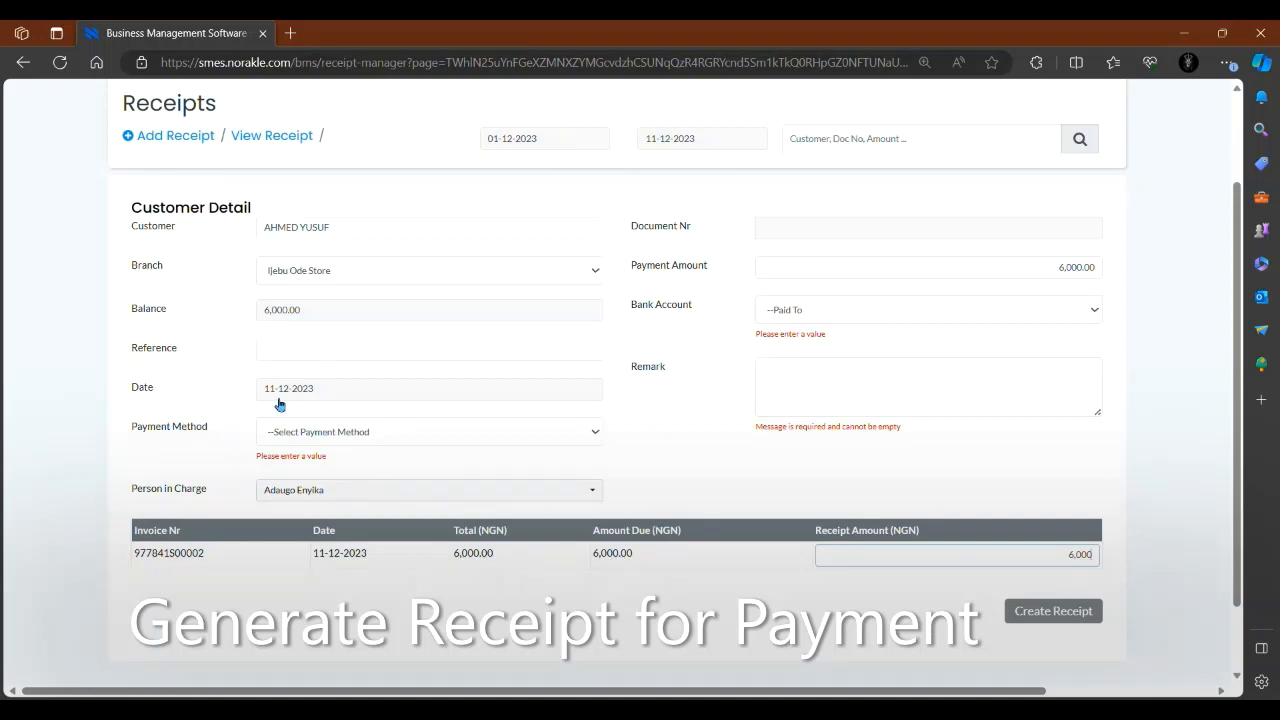
- Set the payment method to Bank and the receiving bank account to GTBank (Norak Technologies GTB)
click(339, 436)
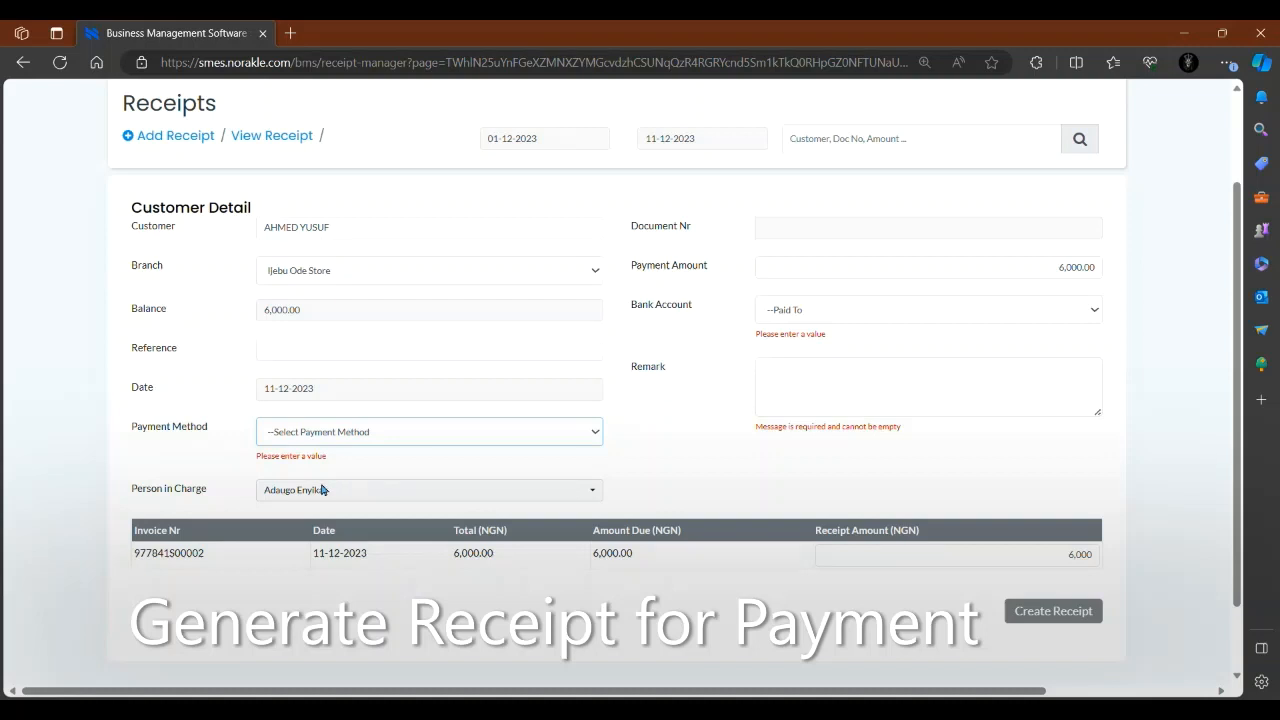
click(336, 472)
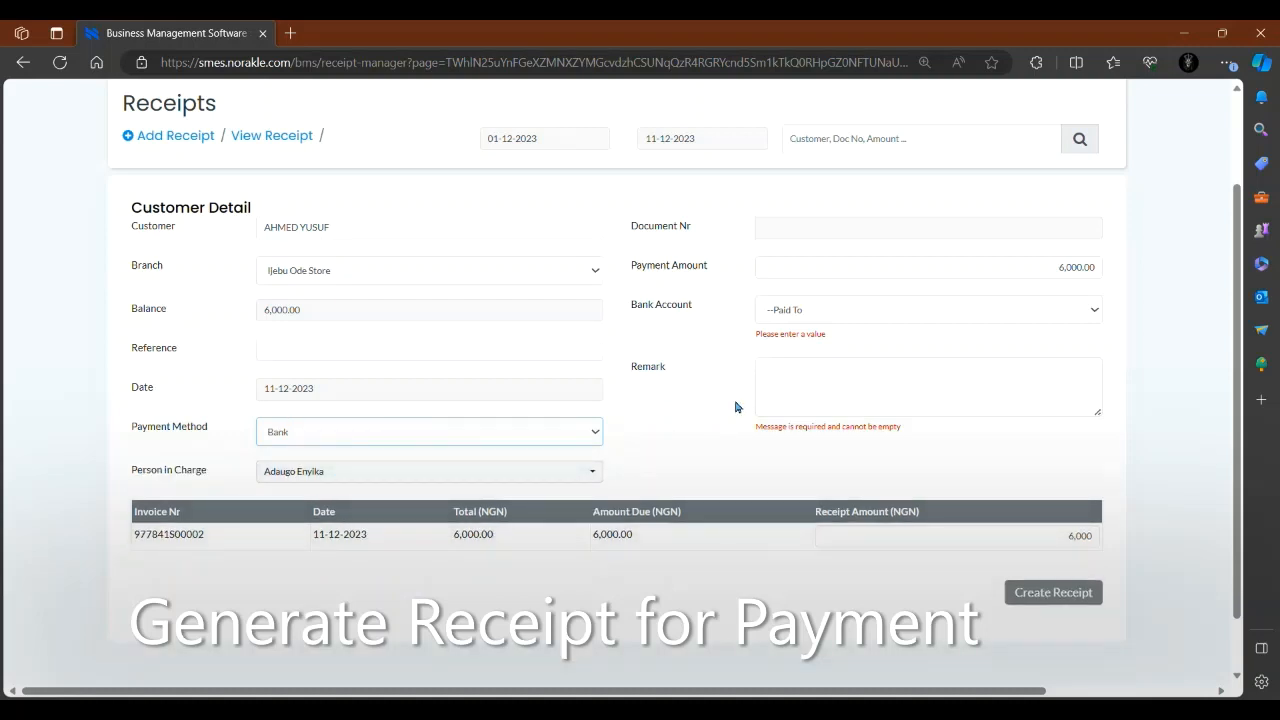
scroll(879, 354, up, 1)
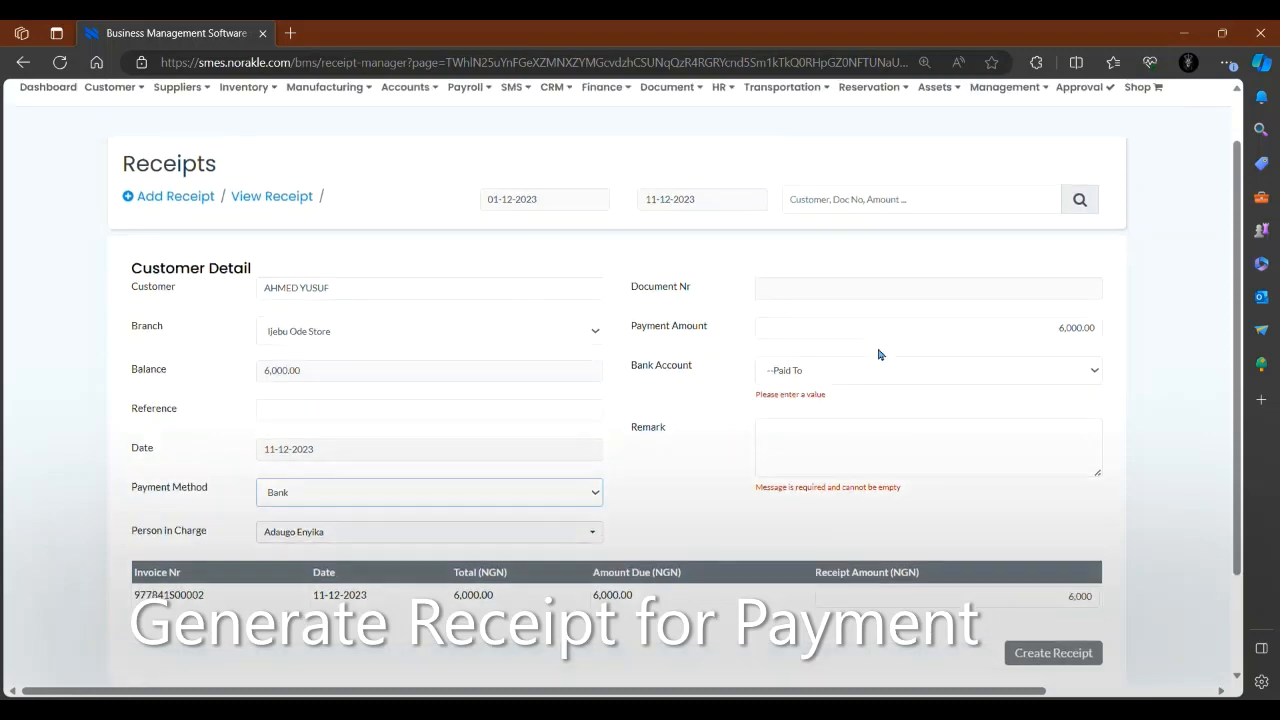
click(825, 373)
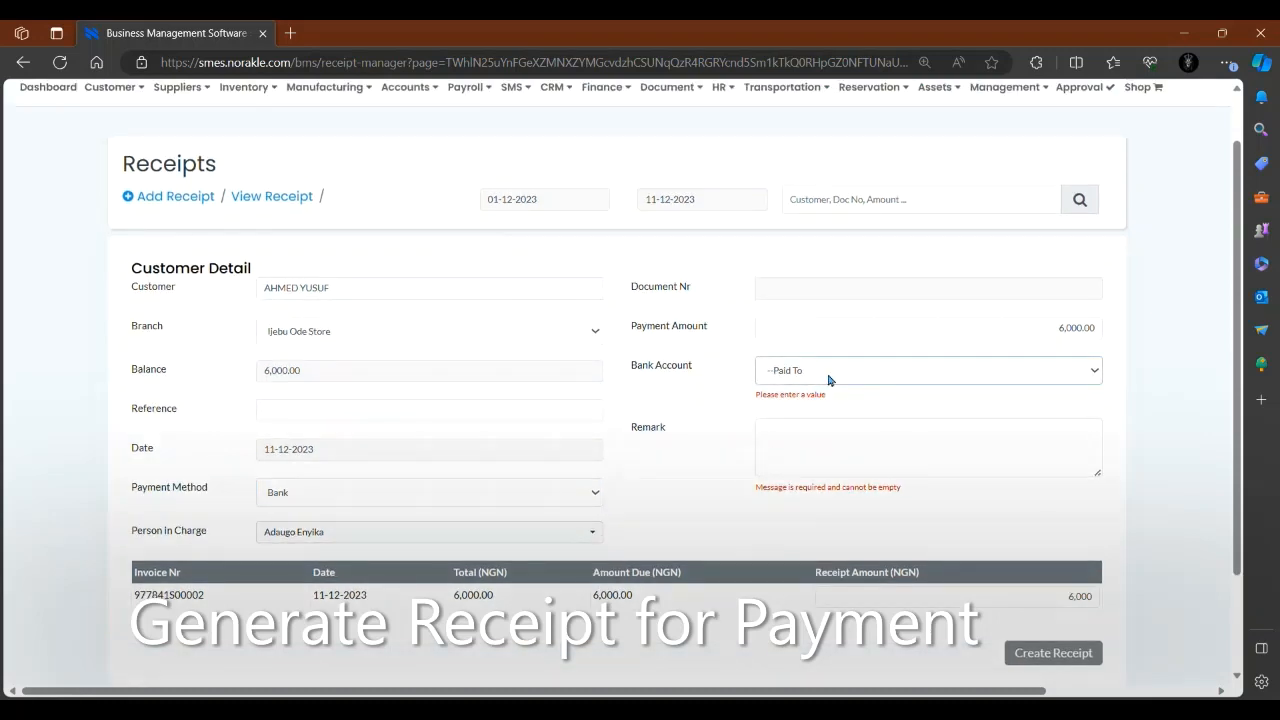
click(858, 430)
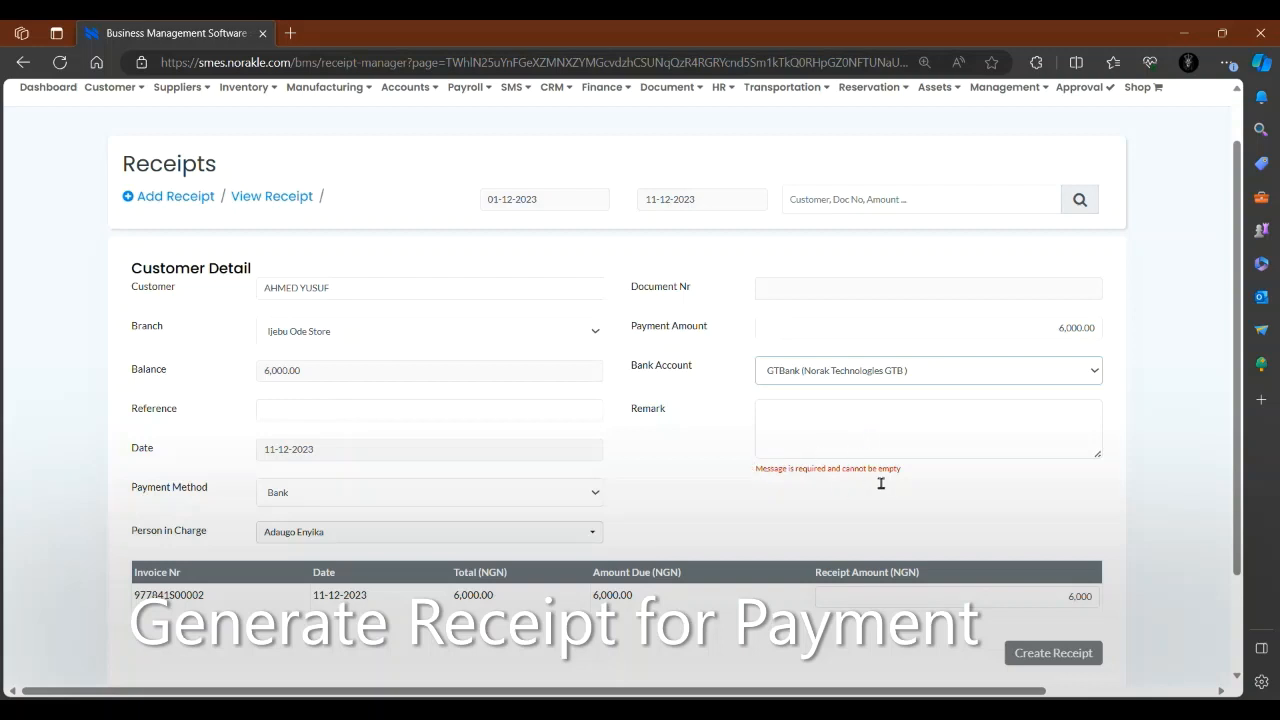
- Enter the remark "Paid in full", create the receipt, and dismiss the confirmation
click(875, 441)
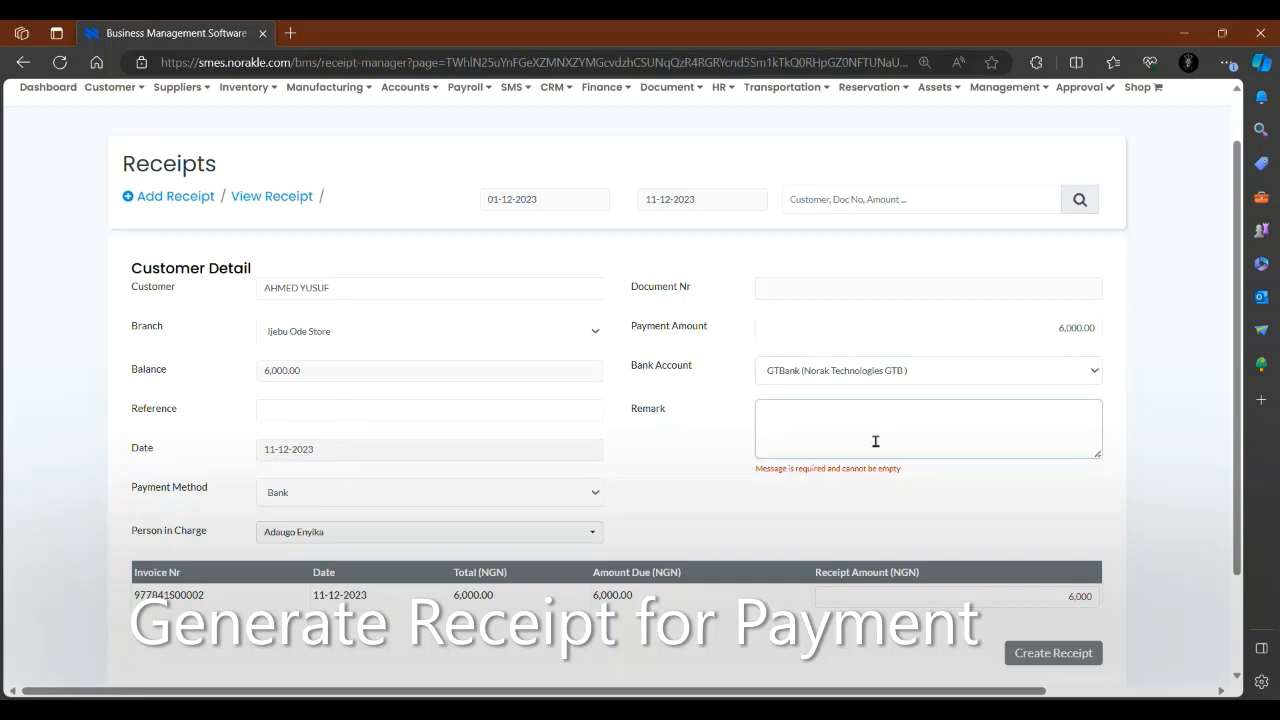
text(Paid in full)
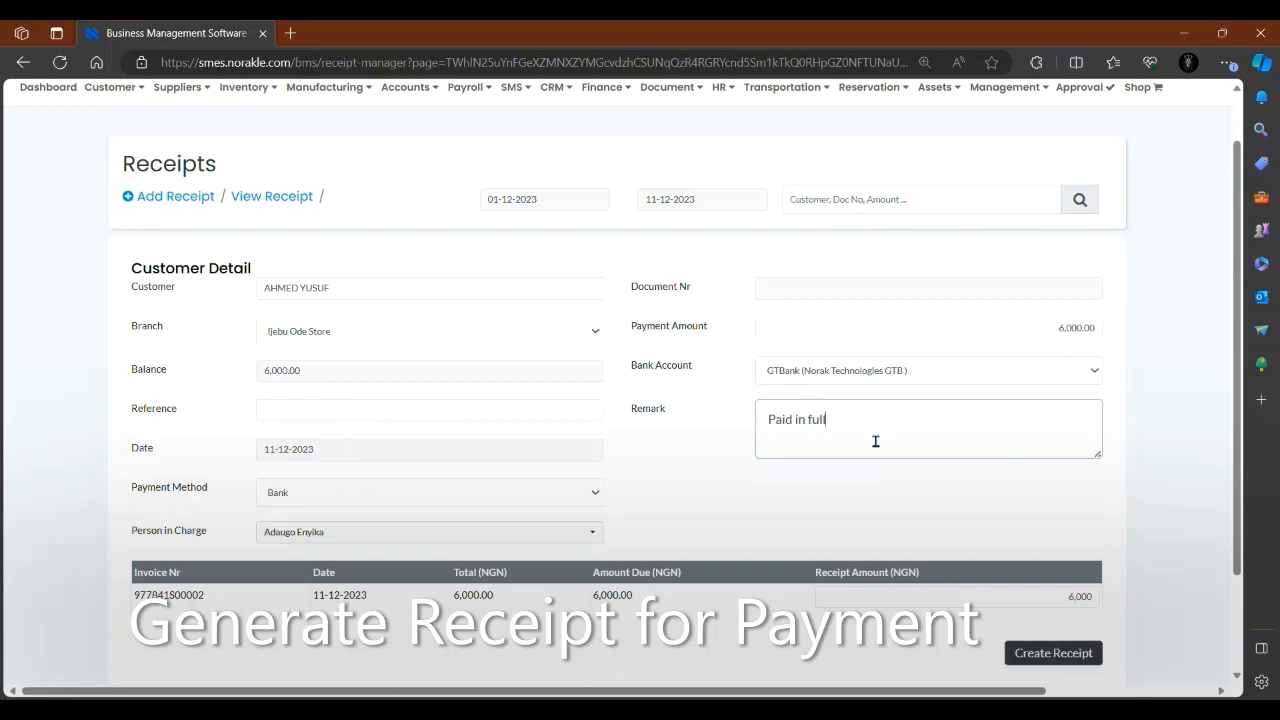
scroll(875, 441, down, 1)
click(1052, 592)
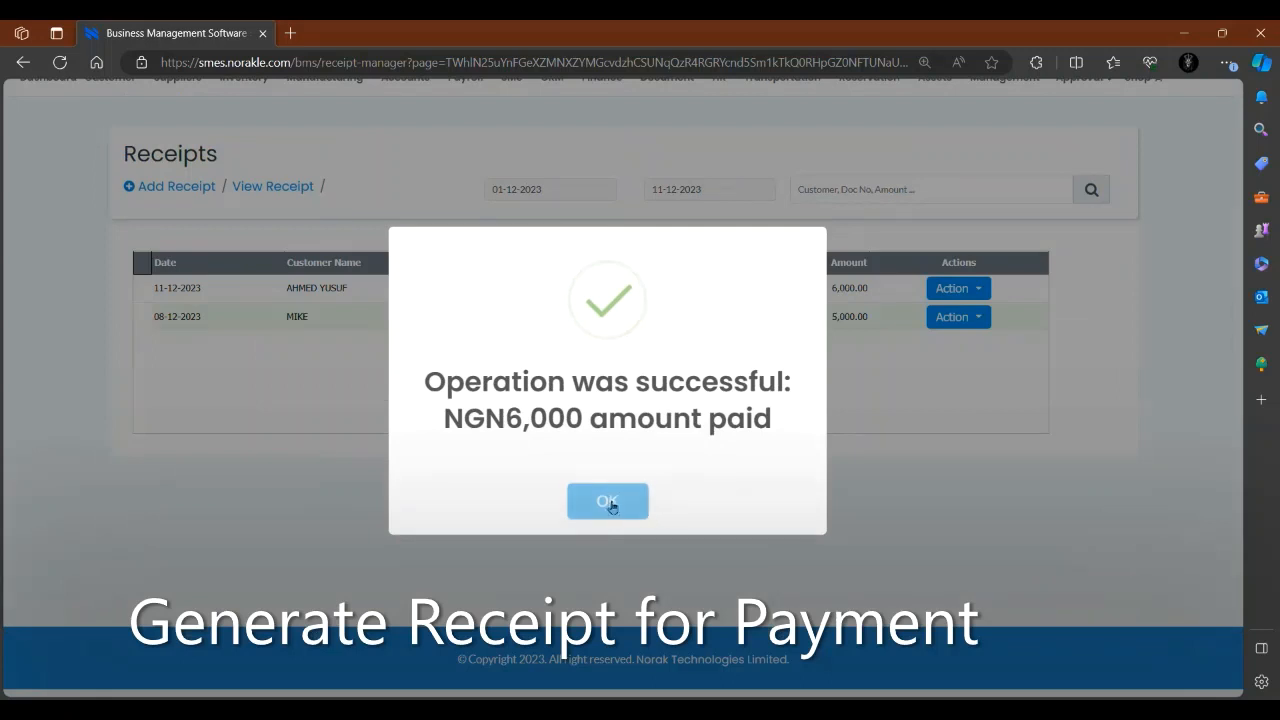
click(608, 502)
- Reopen the sales invoices page and check the payment status of the Formula 1 invoice
scroll(506, 317, up, 1)
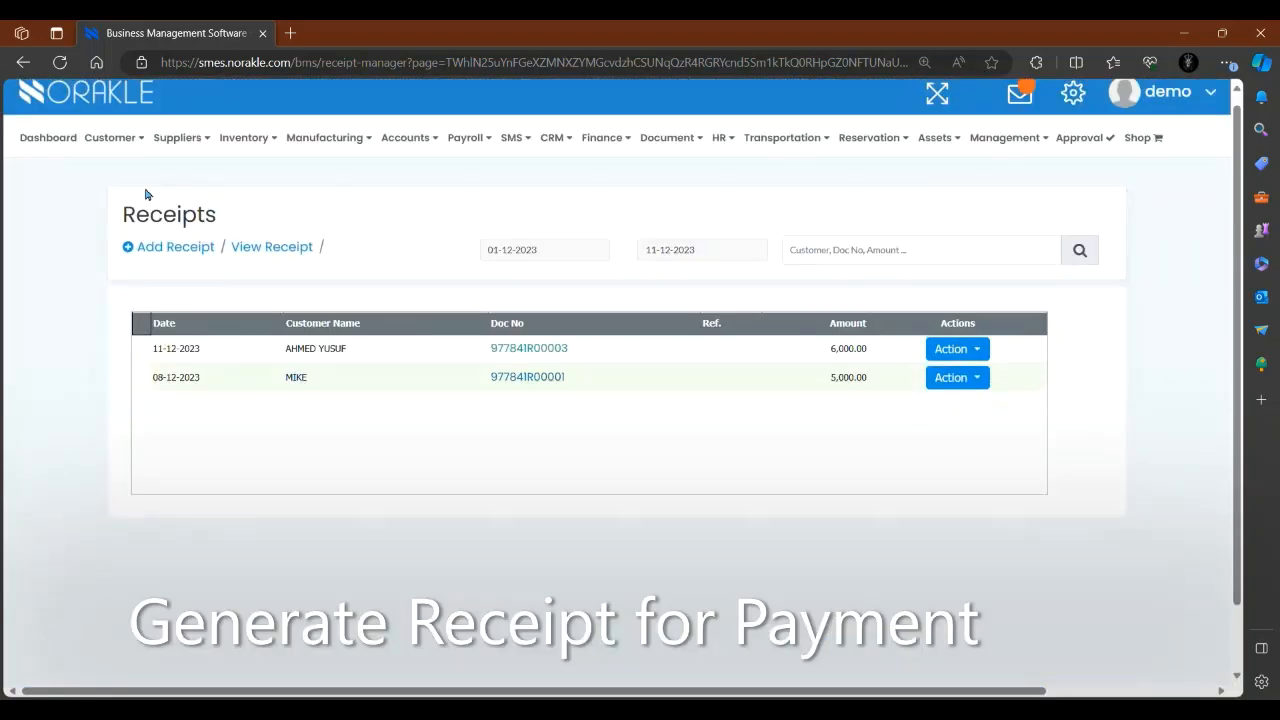
click(103, 141)
mouse_move(126, 260)
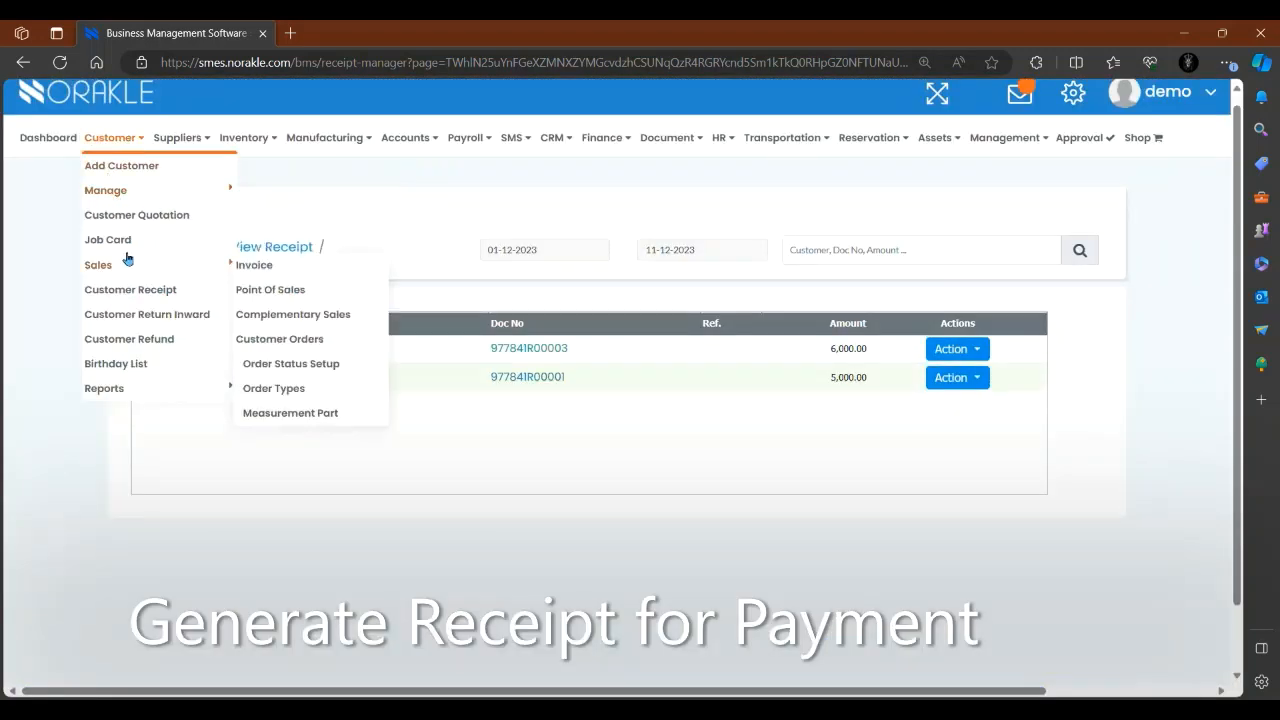
click(286, 272)
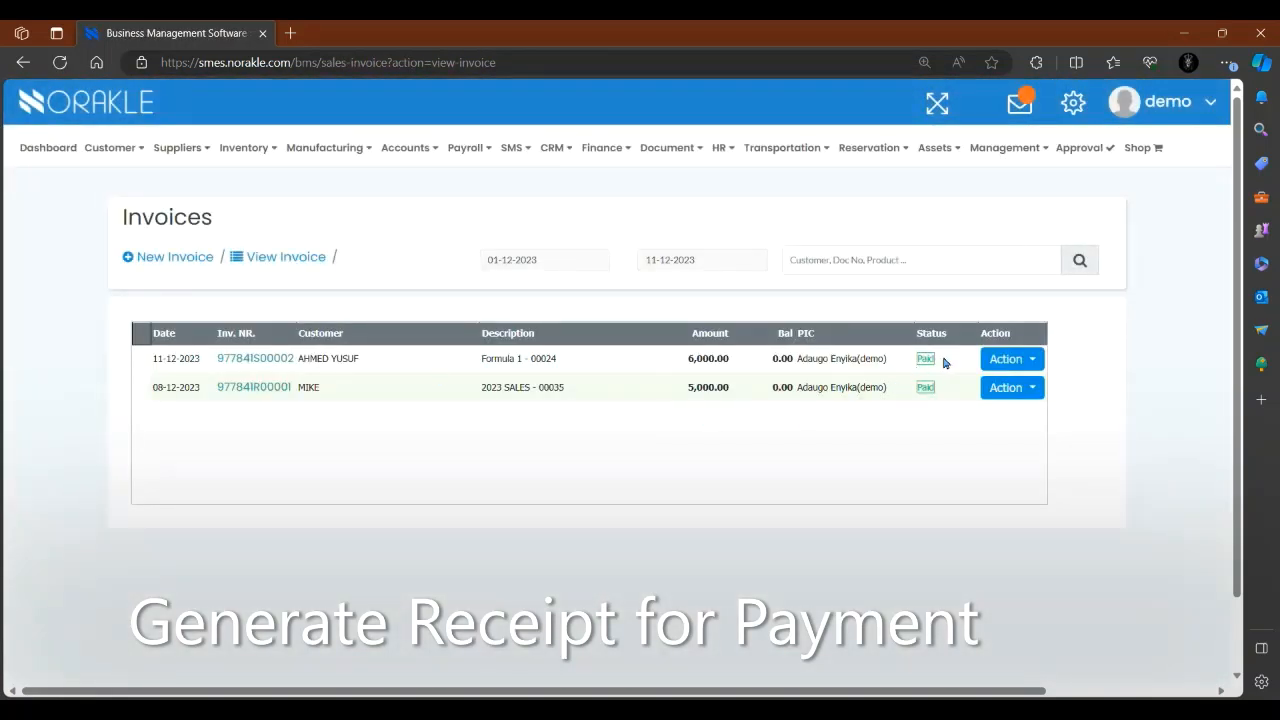
drag(943, 362, 911, 362)
click(955, 369)
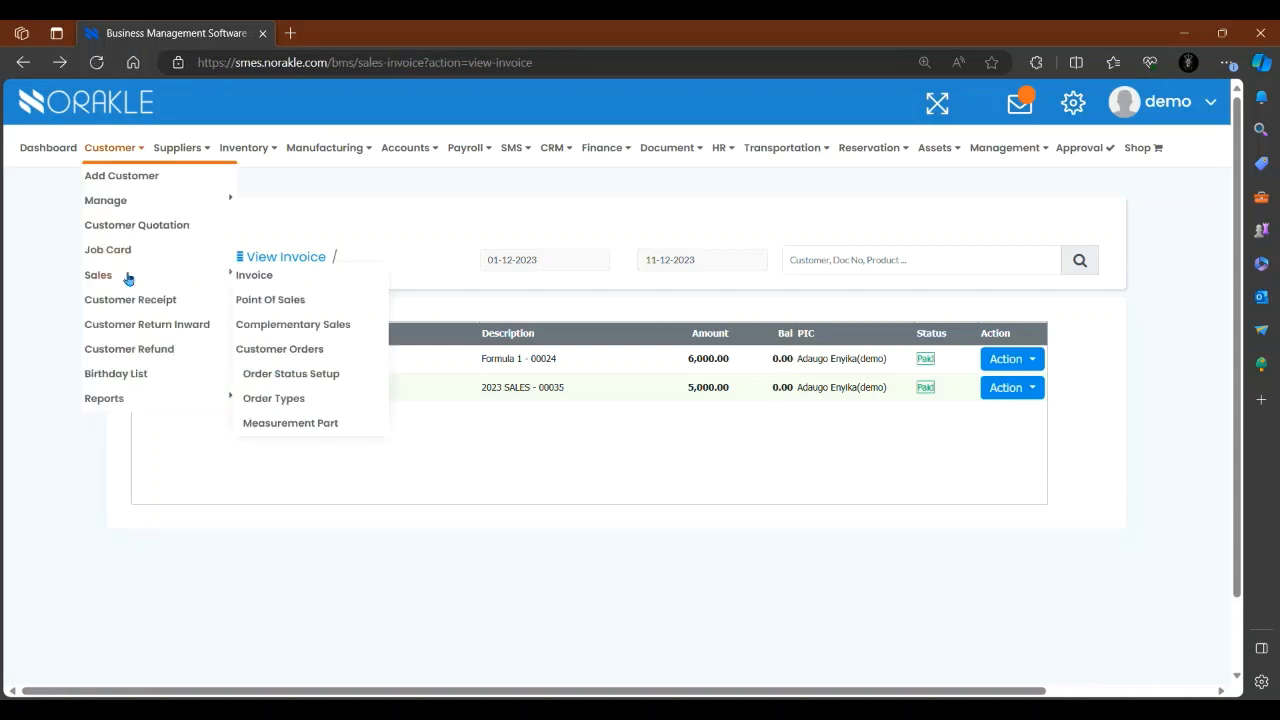
- Open the Point of Sales page and select ABIYSCRAFT as the customer for the sale
click(299, 307)
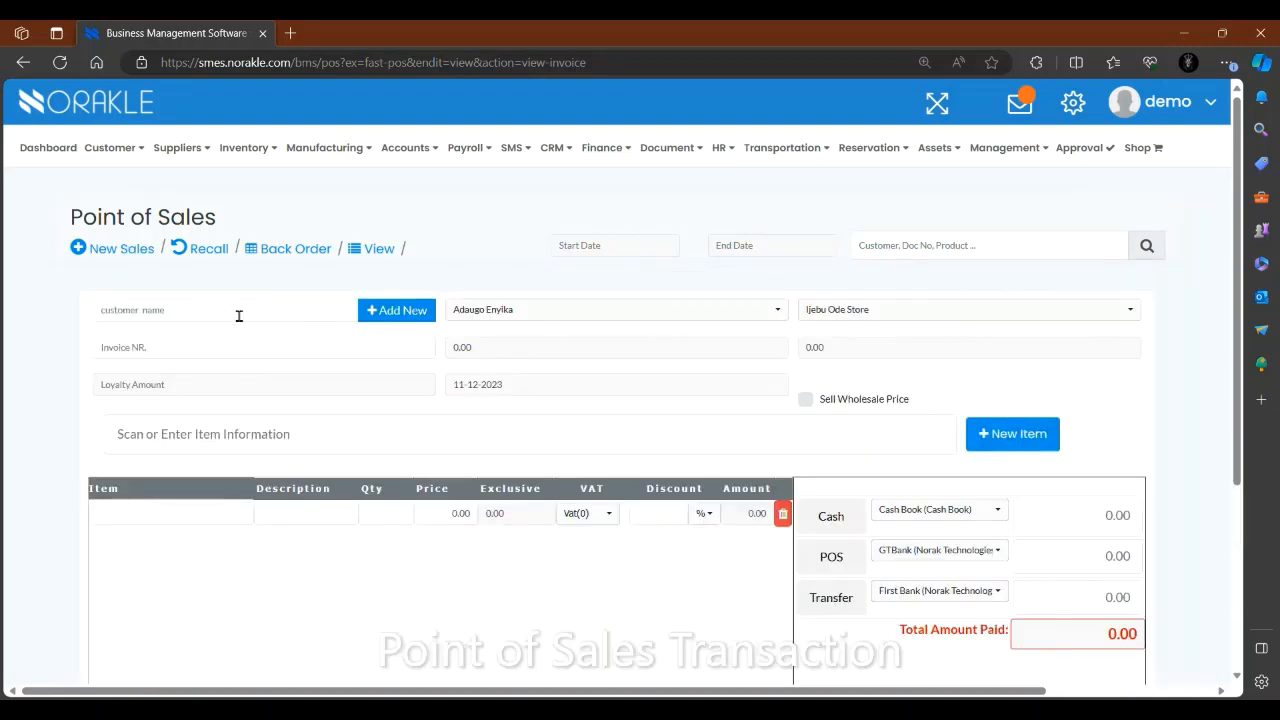
click(238, 316)
text(t)
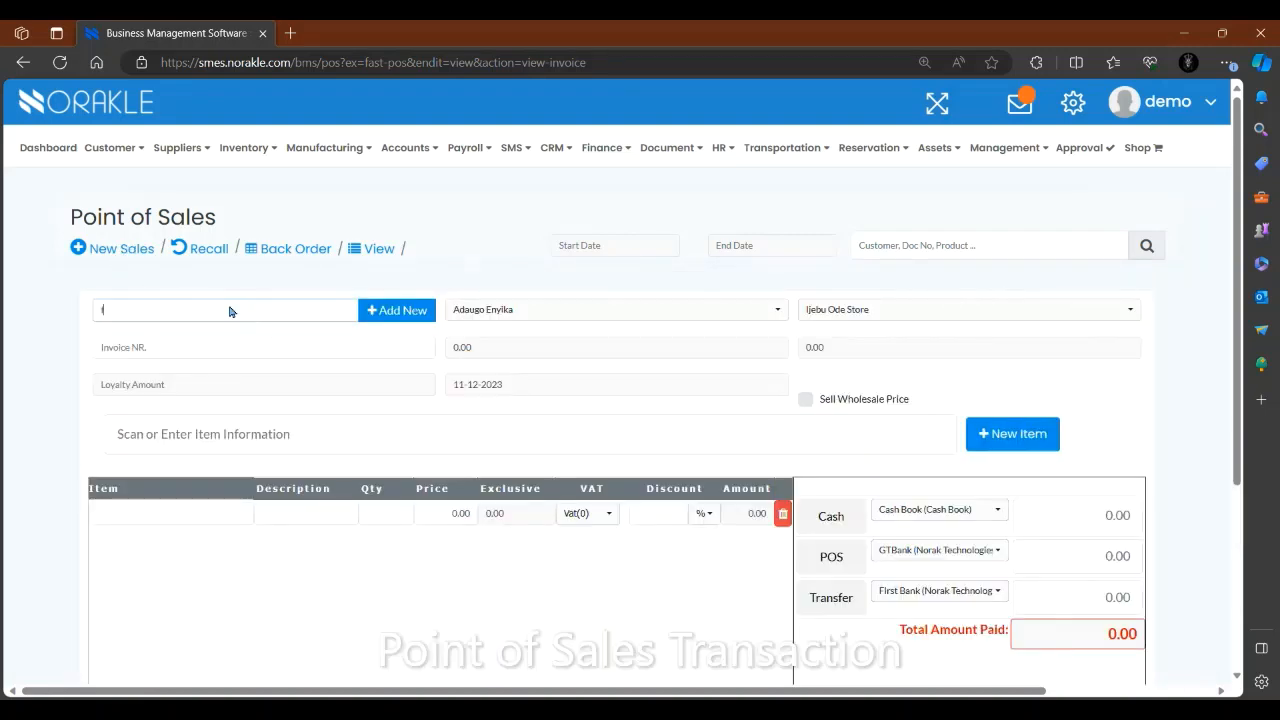
click(218, 330)
scroll(368, 425, down, 1)
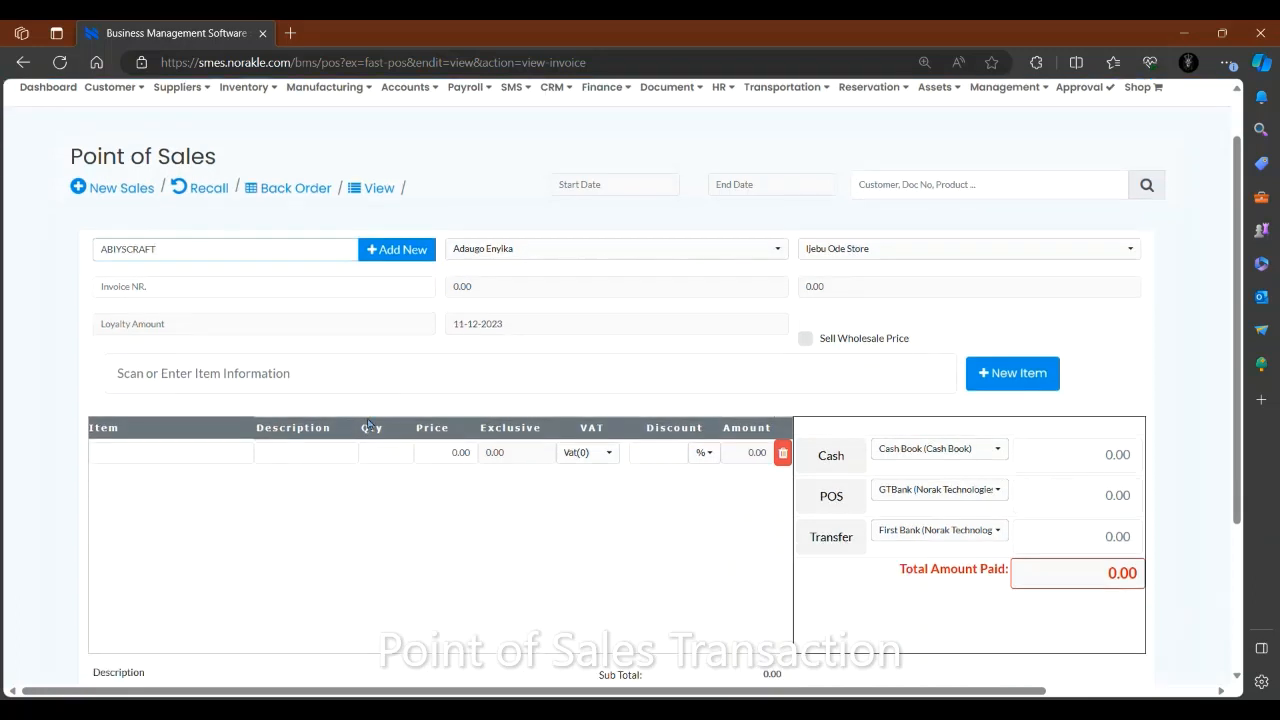
- Add the Formula 1 item to the point-of-sale transaction, searching by "f"
click(198, 464)
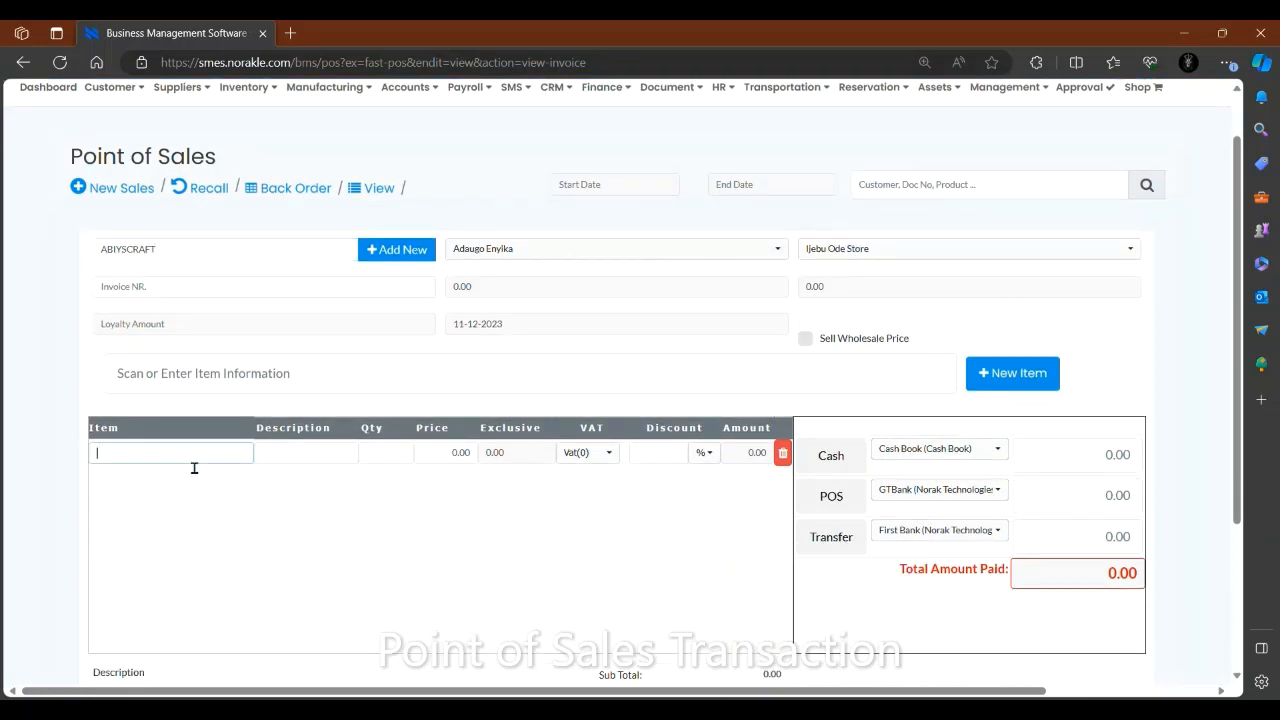
text(f)
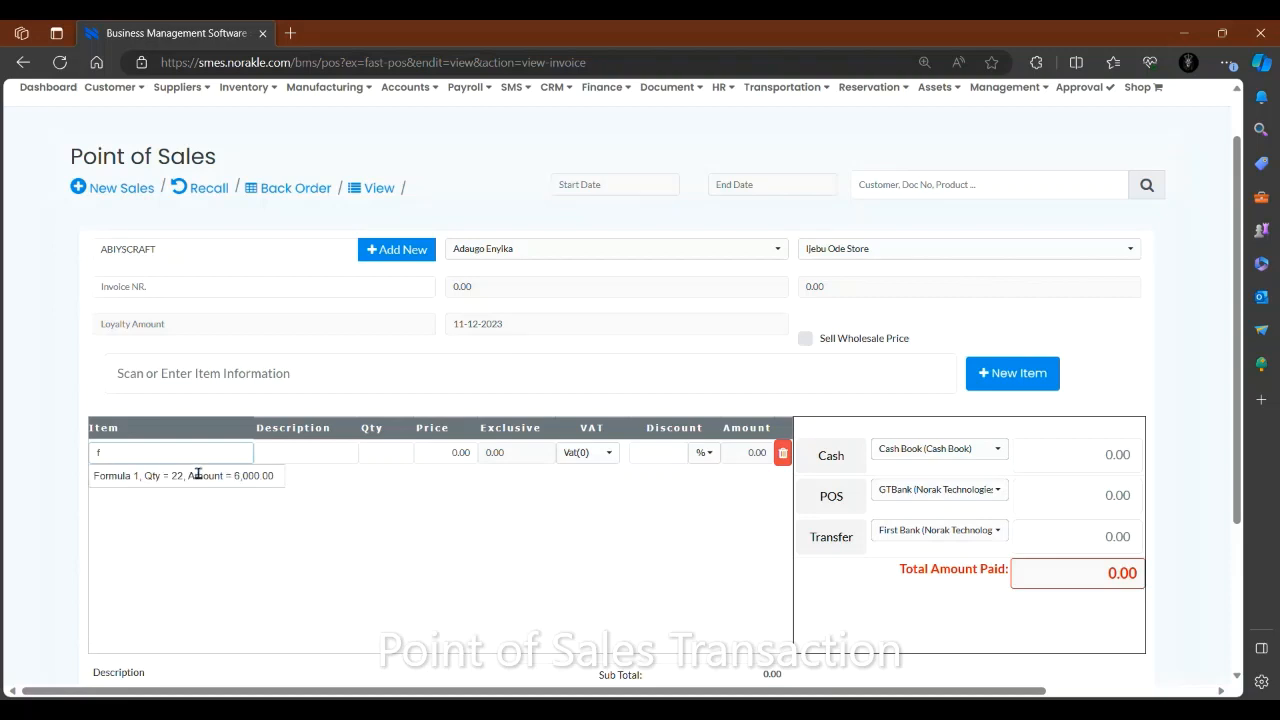
click(195, 477)
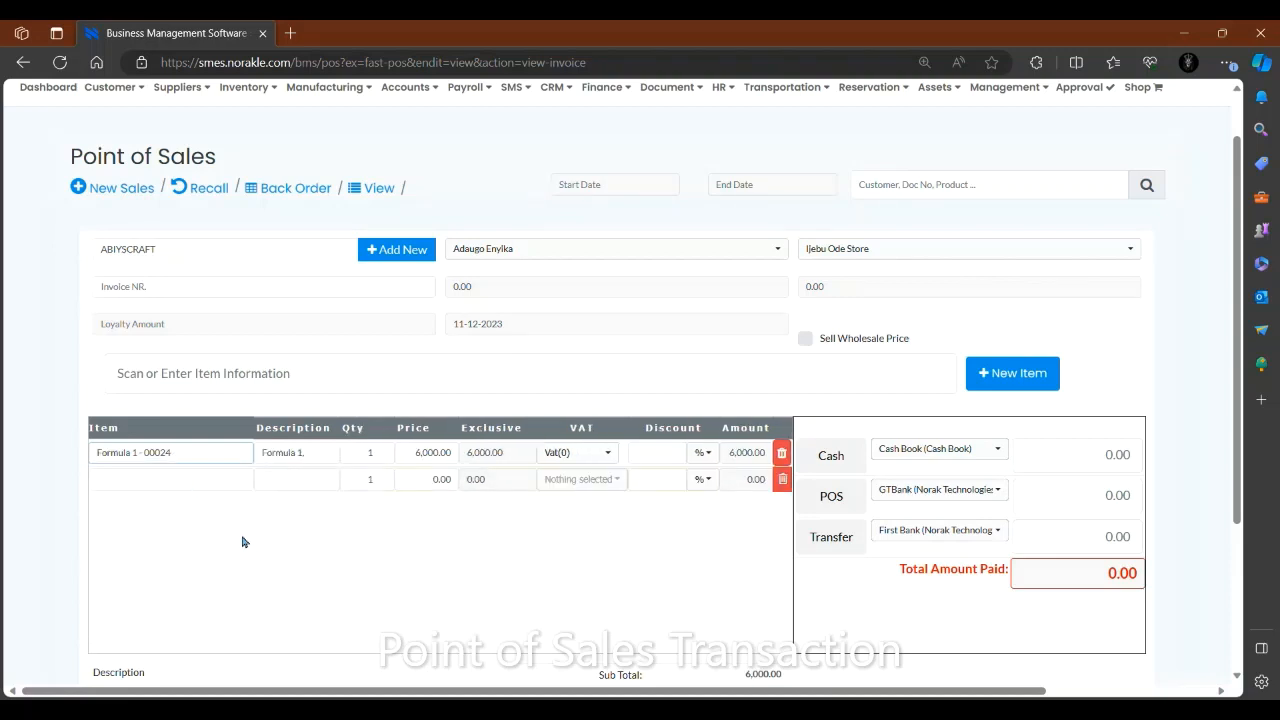
- Pay the full 6,000 of the point-of-sale transaction in cash, create the receipt, and dismiss the confirmation
click(185, 484)
scroll(483, 563, down, 1)
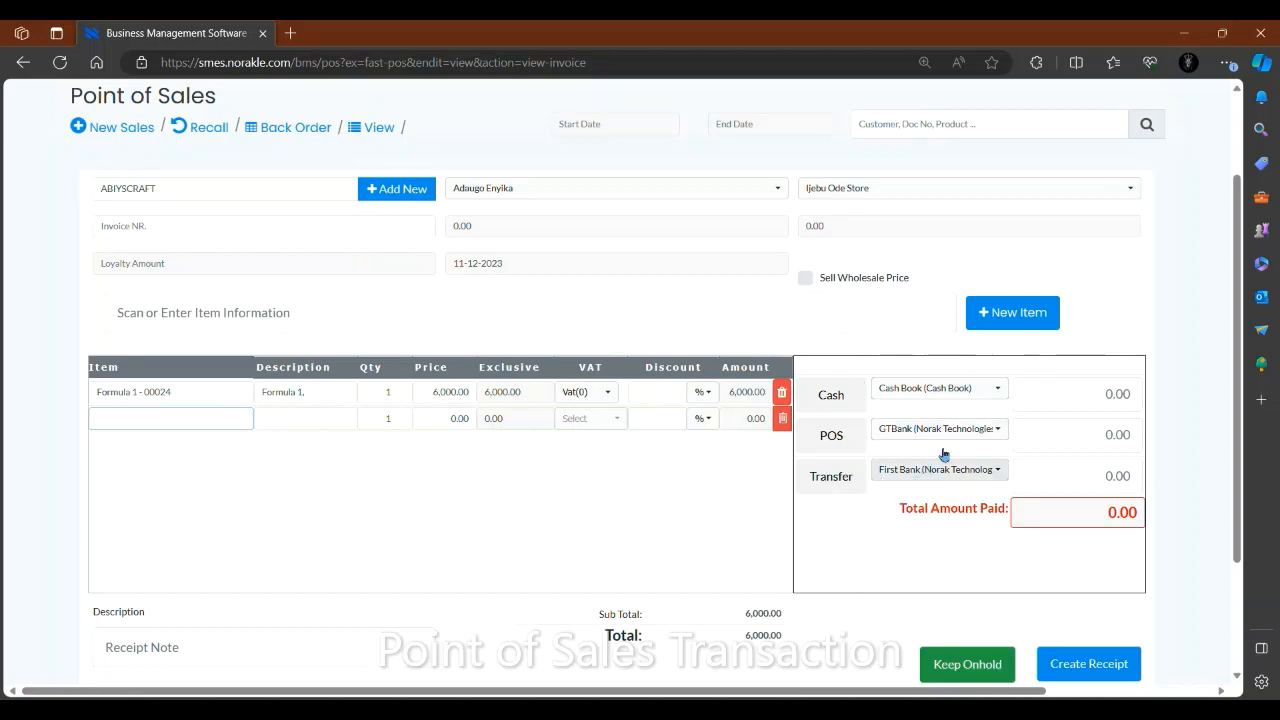
click(845, 399)
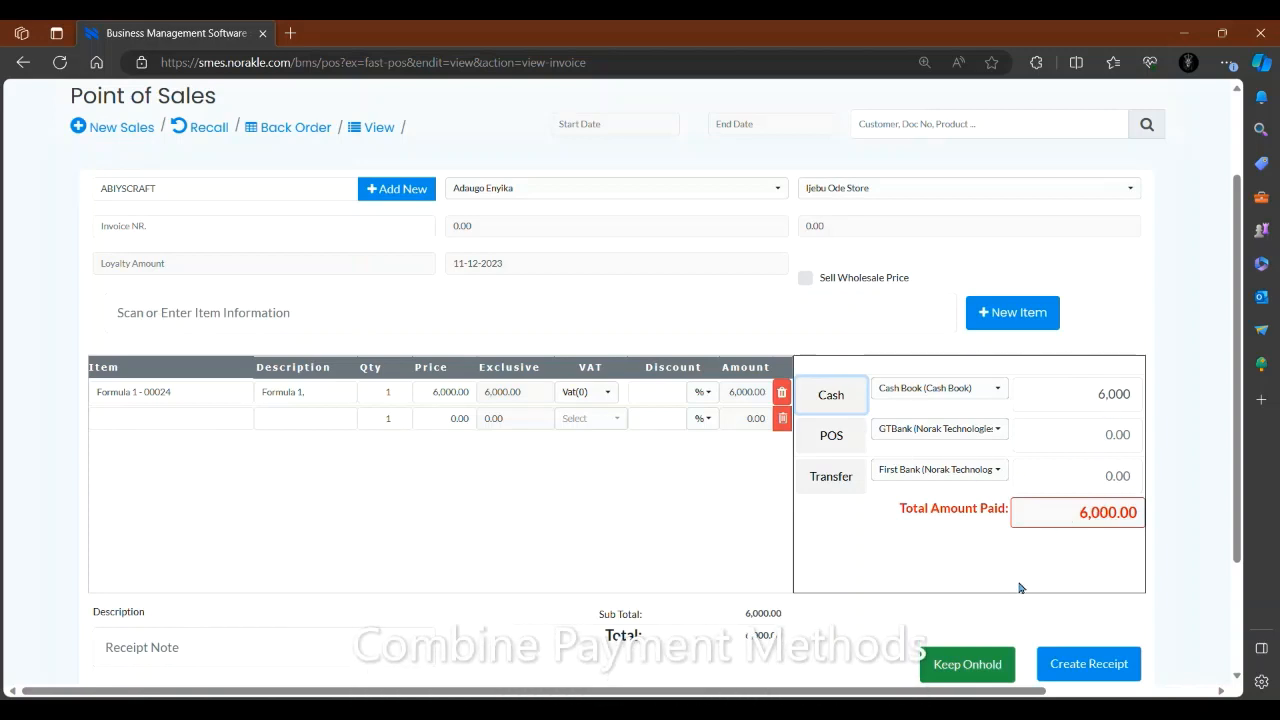
scroll(1020, 588, down, 1)
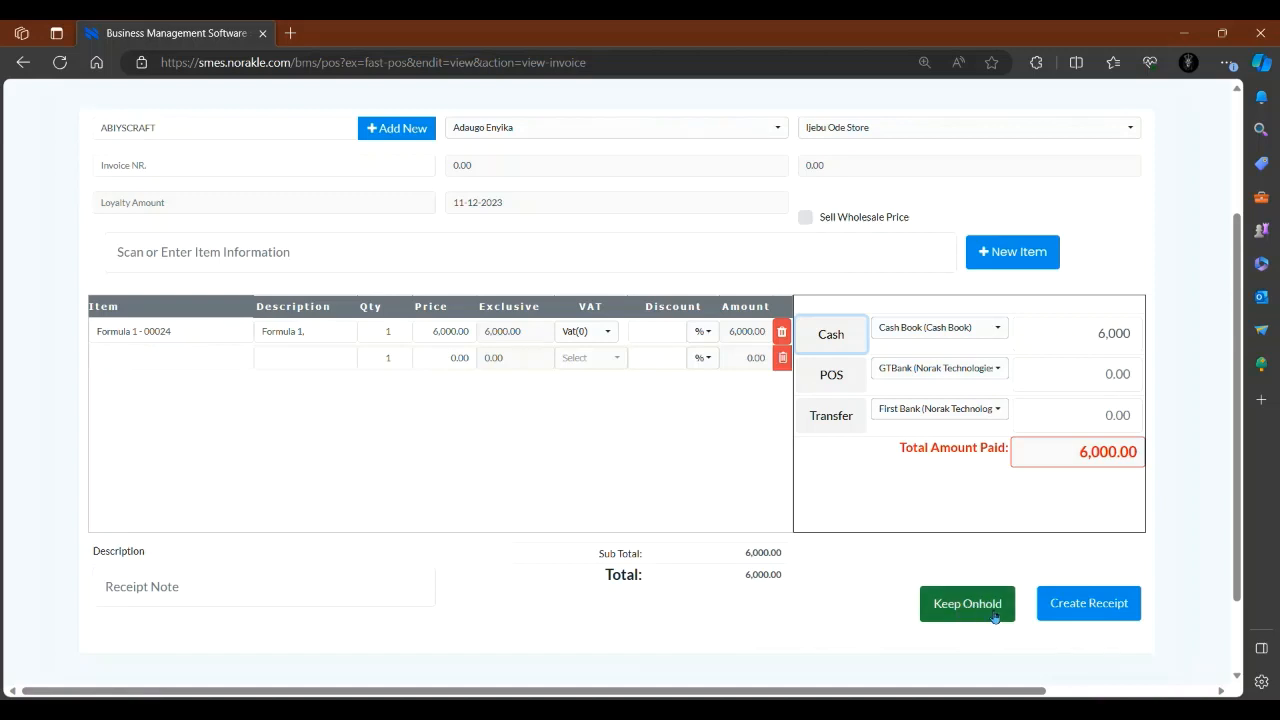
click(1112, 606)
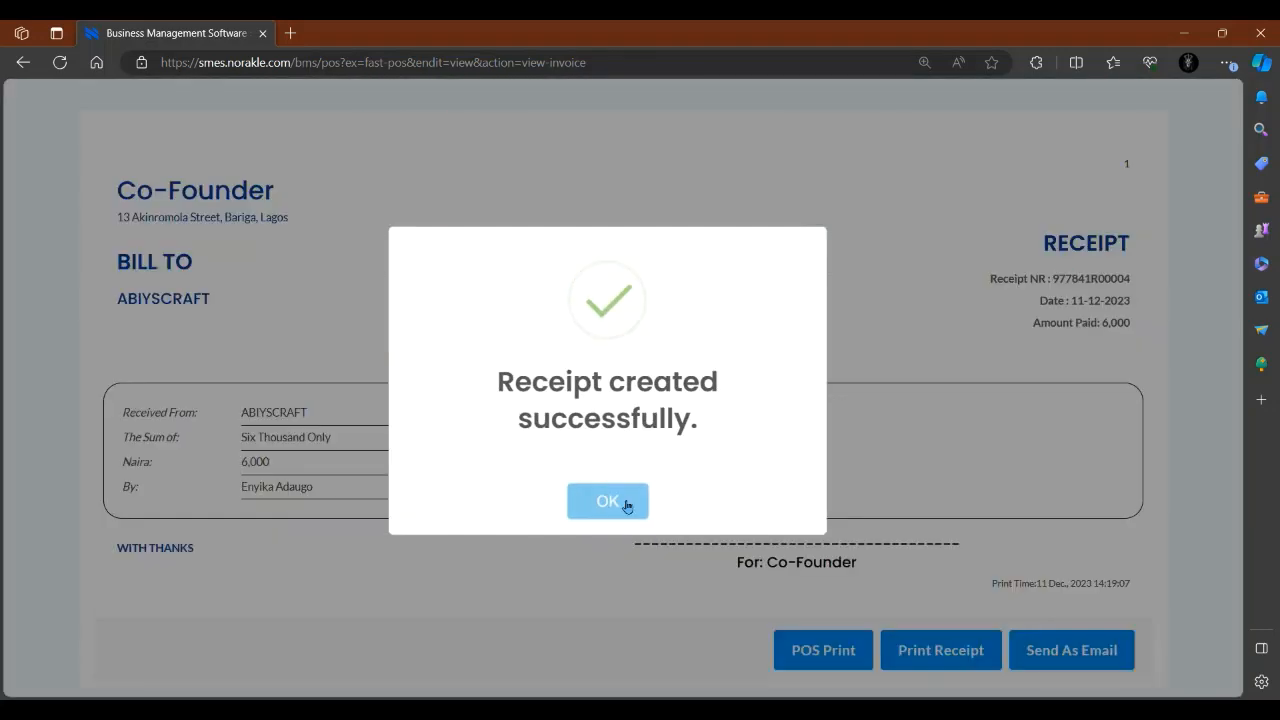
click(626, 504)
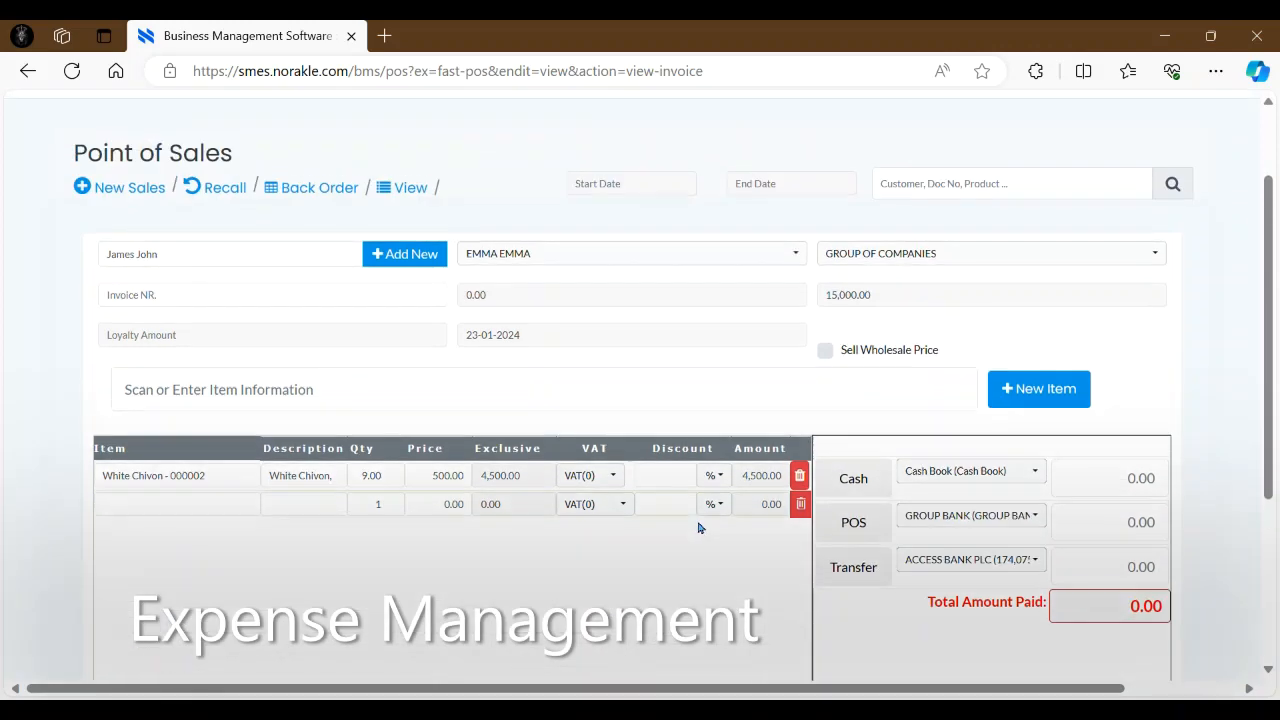
- Open the Expenses page from the accounting features and start a new expense entry
scroll(690, 528, up, 1)
click(442, 164)
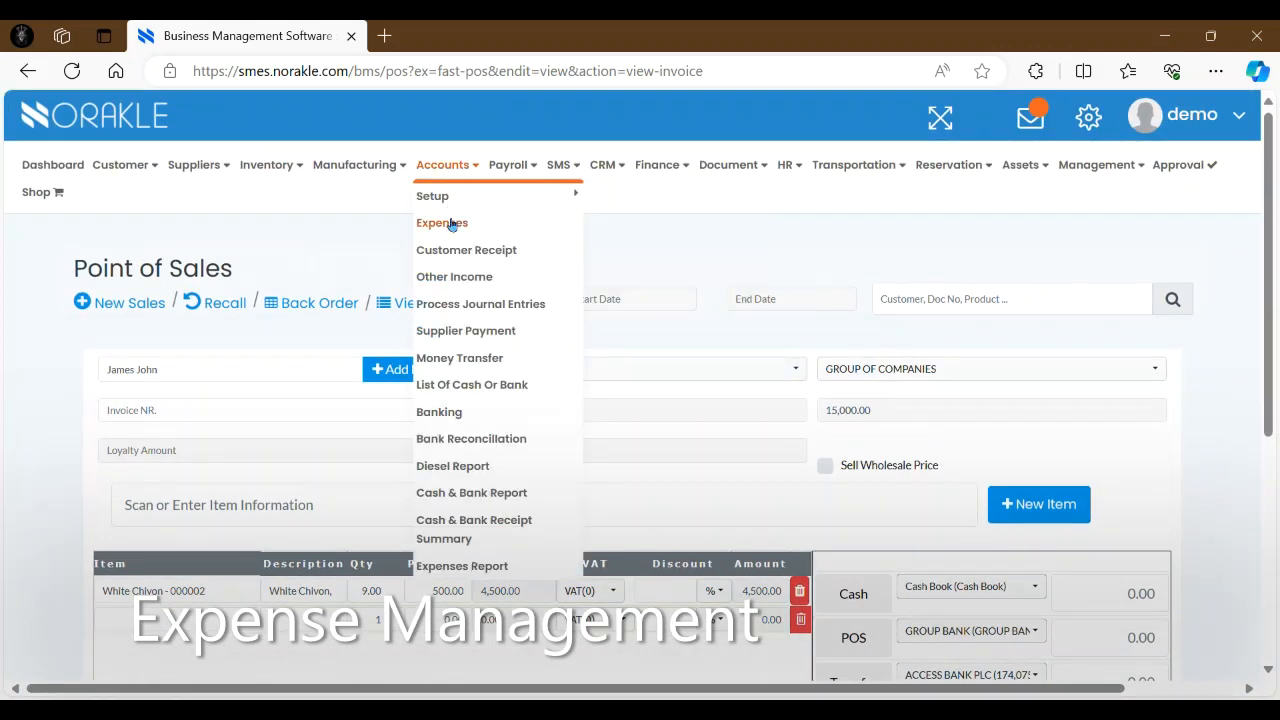
mouse_move(440, 197)
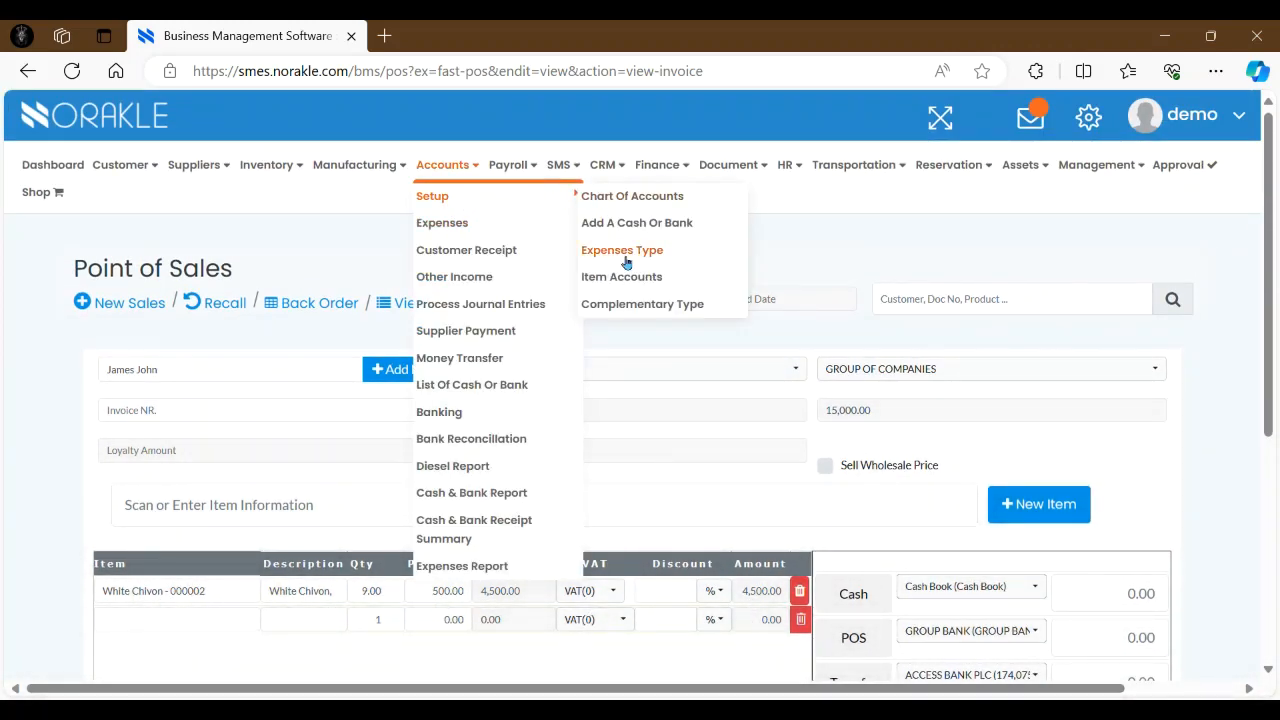
click(450, 226)
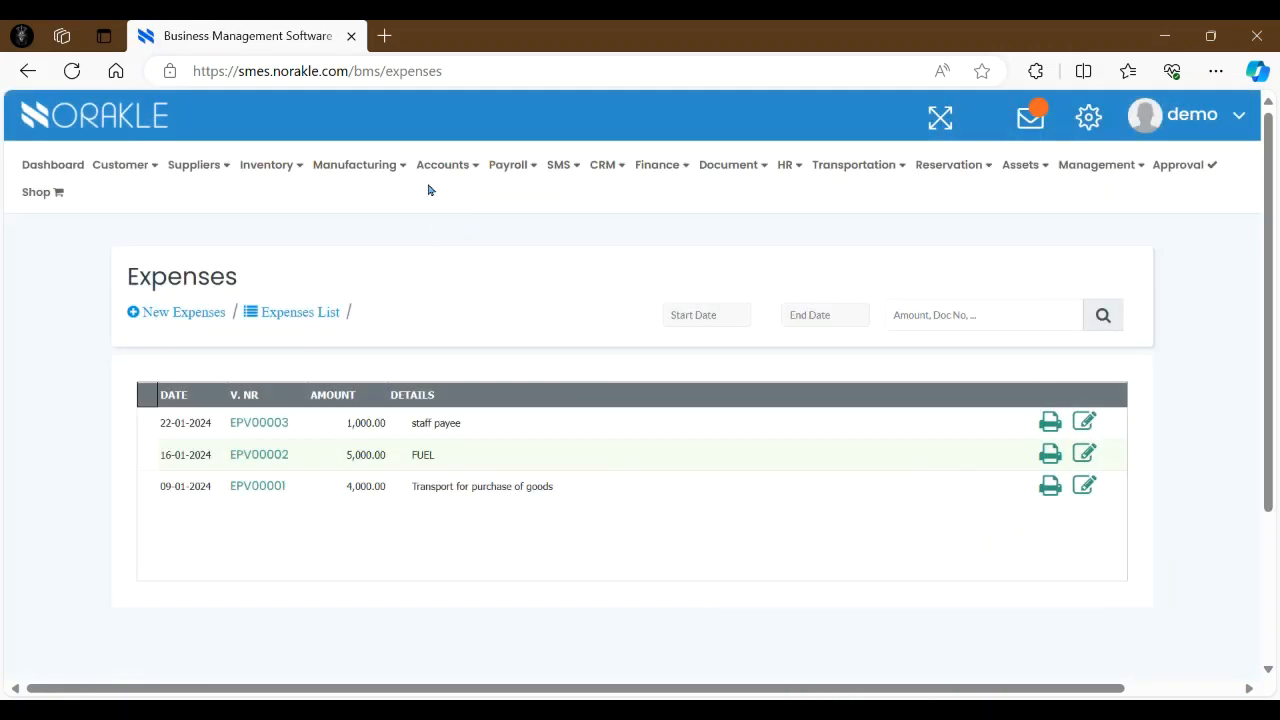
click(190, 314)
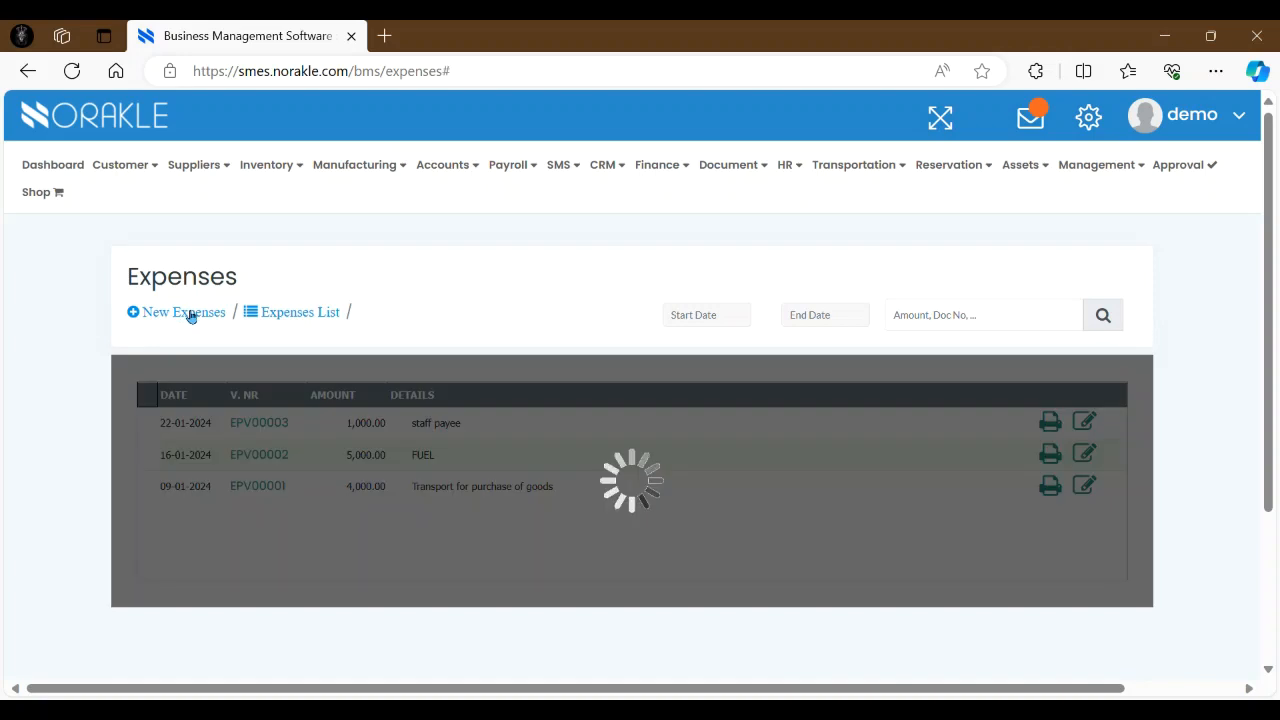
scroll(326, 517, down, 1)
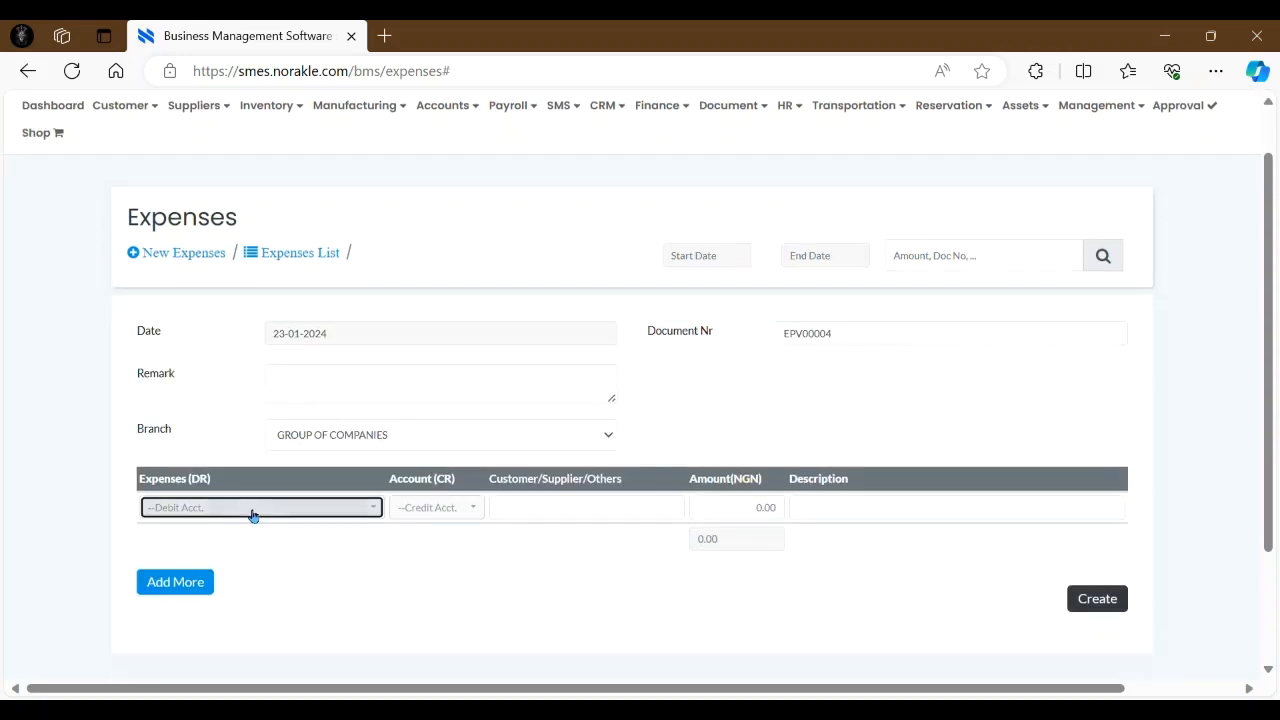
- Set the expense line's debit account to Transport & Travelling, searching by "tr", and its credit account to Cash Book
click(252, 508)
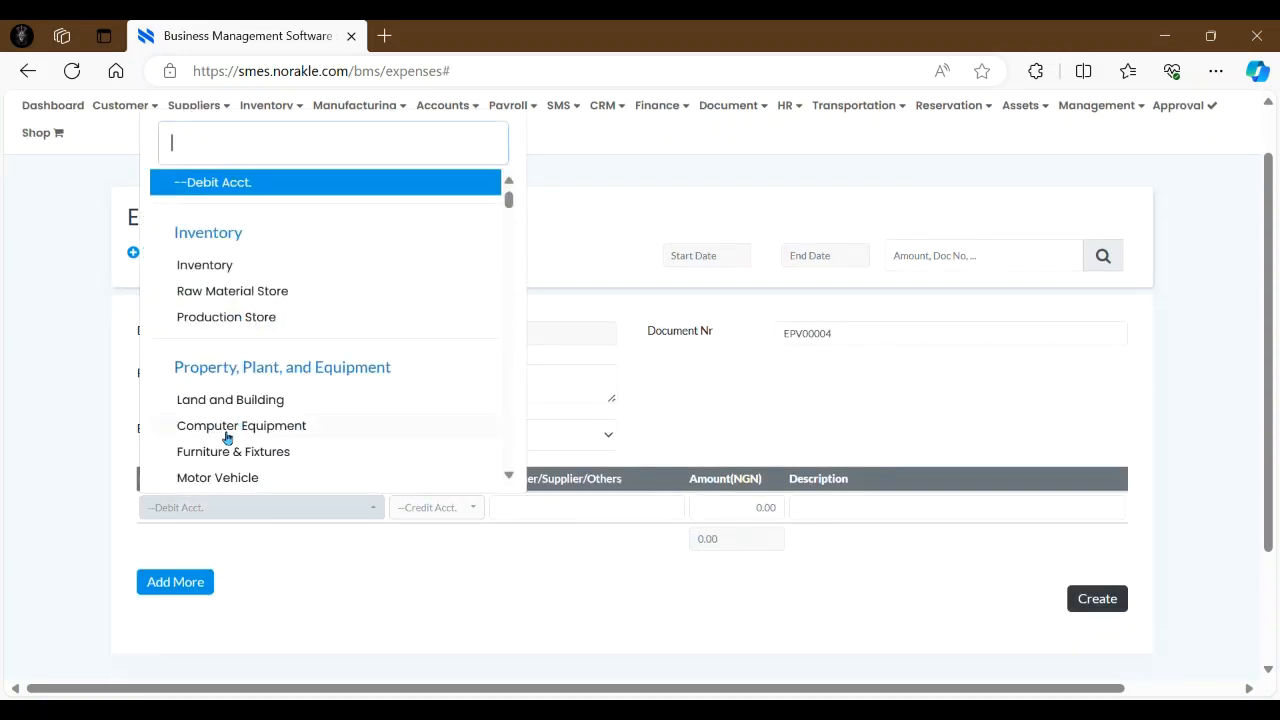
text(tr)
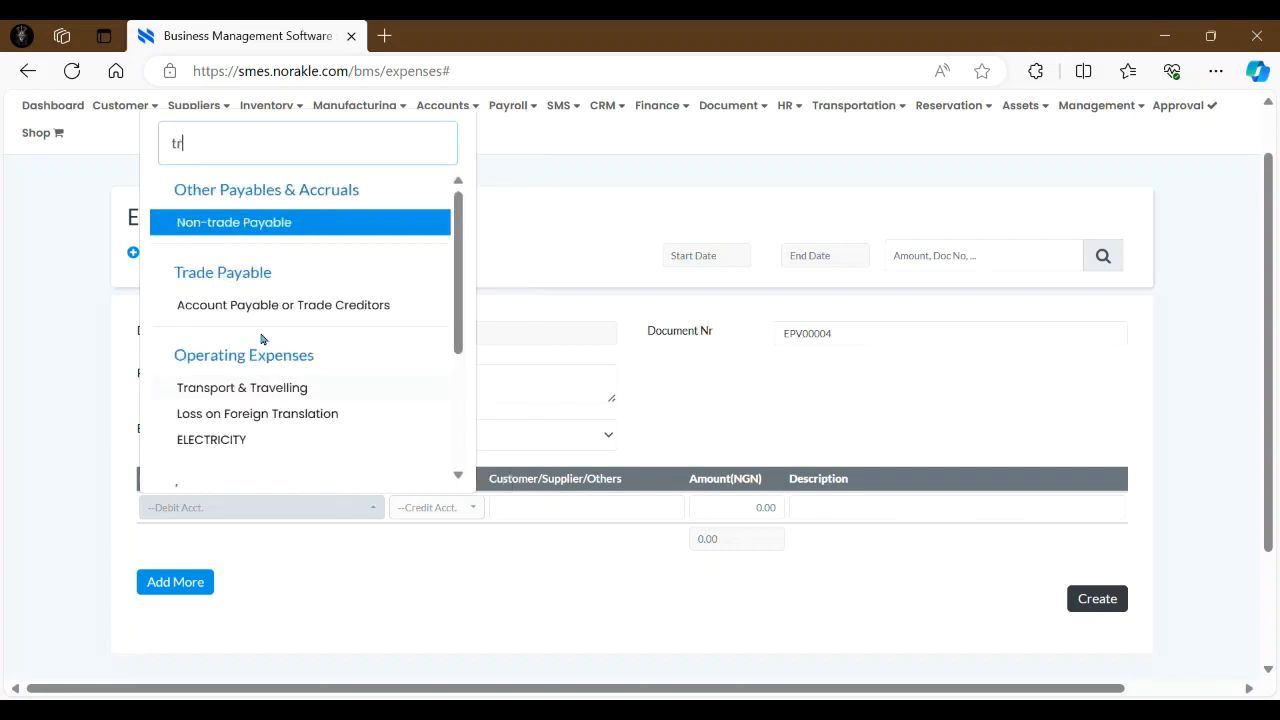
click(240, 388)
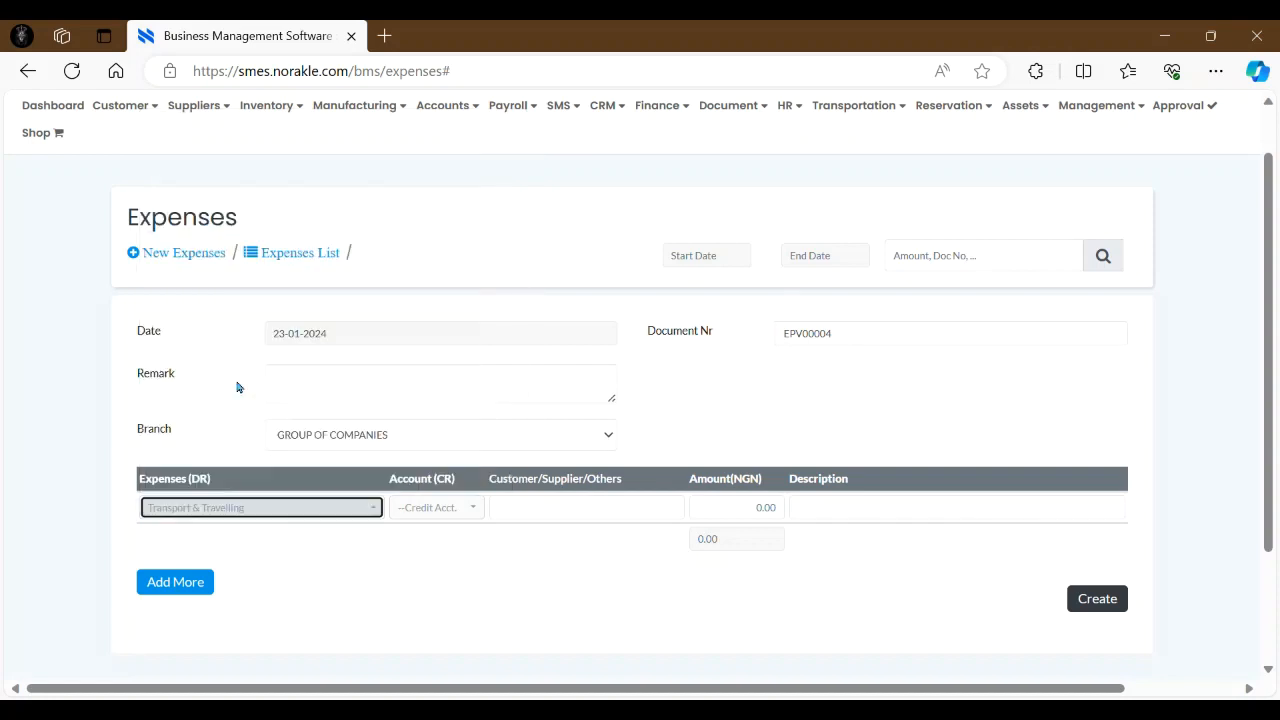
click(436, 519)
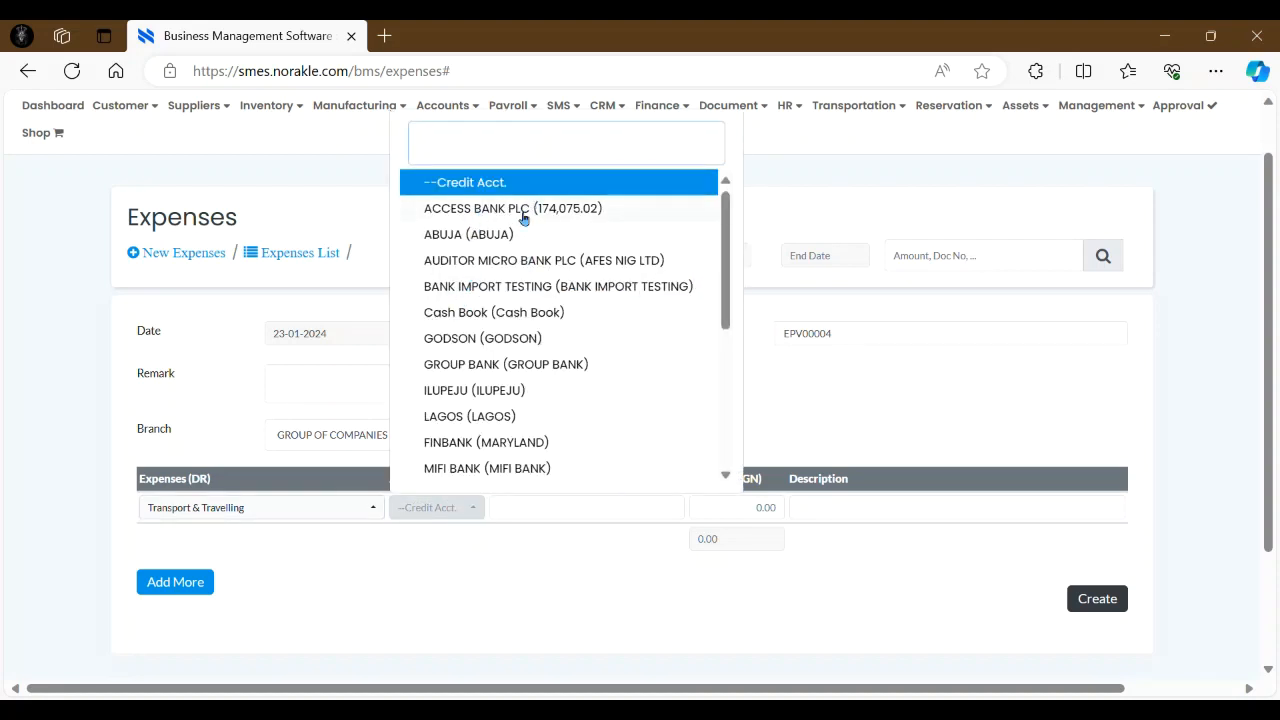
click(508, 314)
- Fill in the payee's name from the suggestion for "Mr", and go through the empty amount, description and remark fields
click(604, 512)
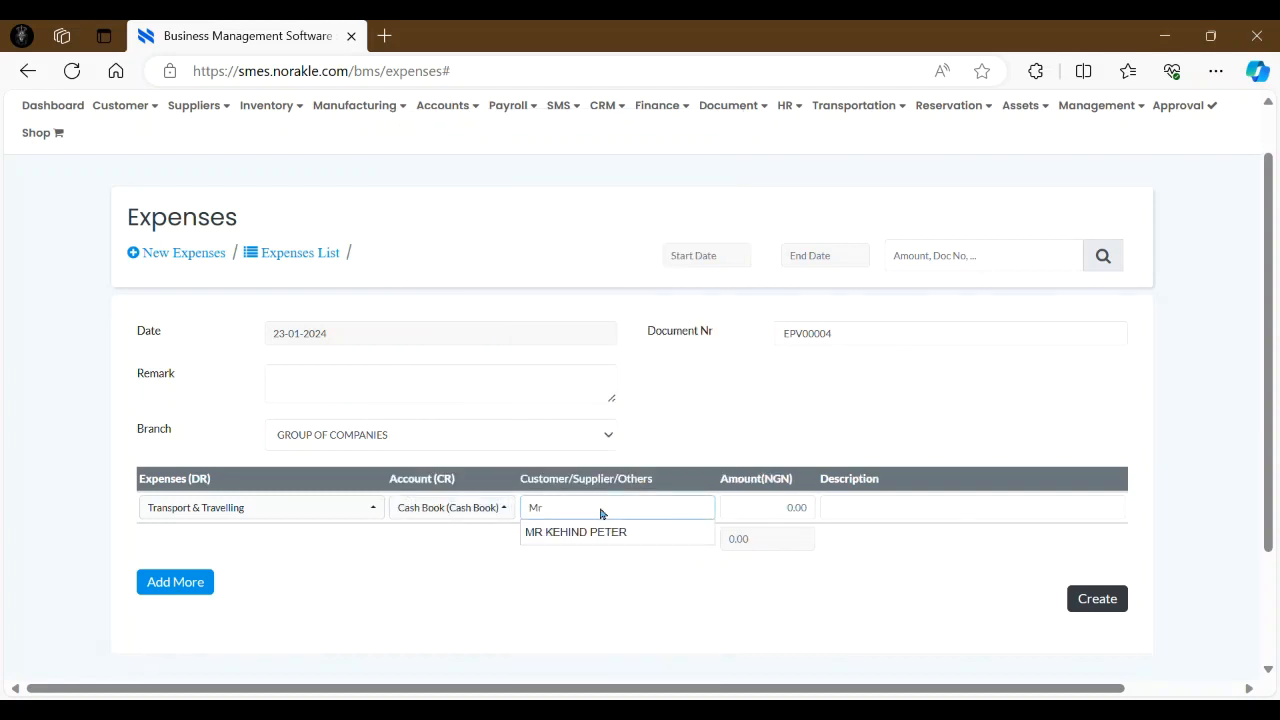
click(609, 533)
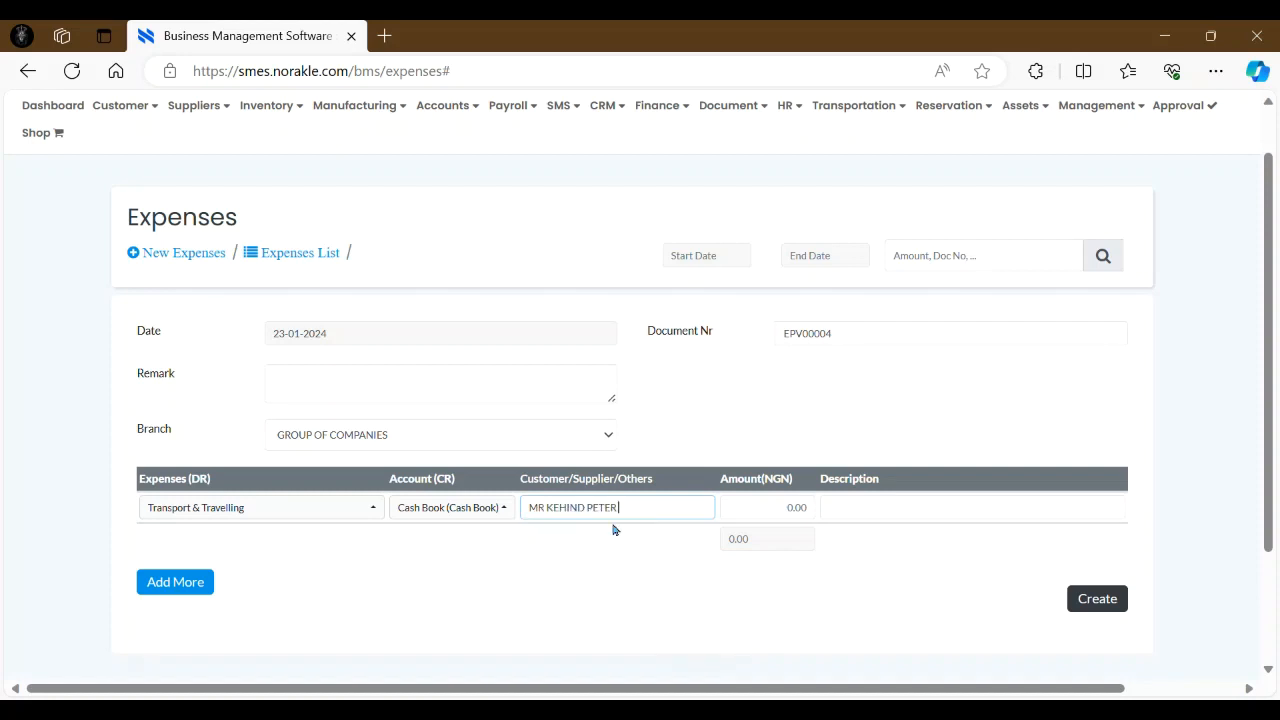
click(757, 518)
click(940, 516)
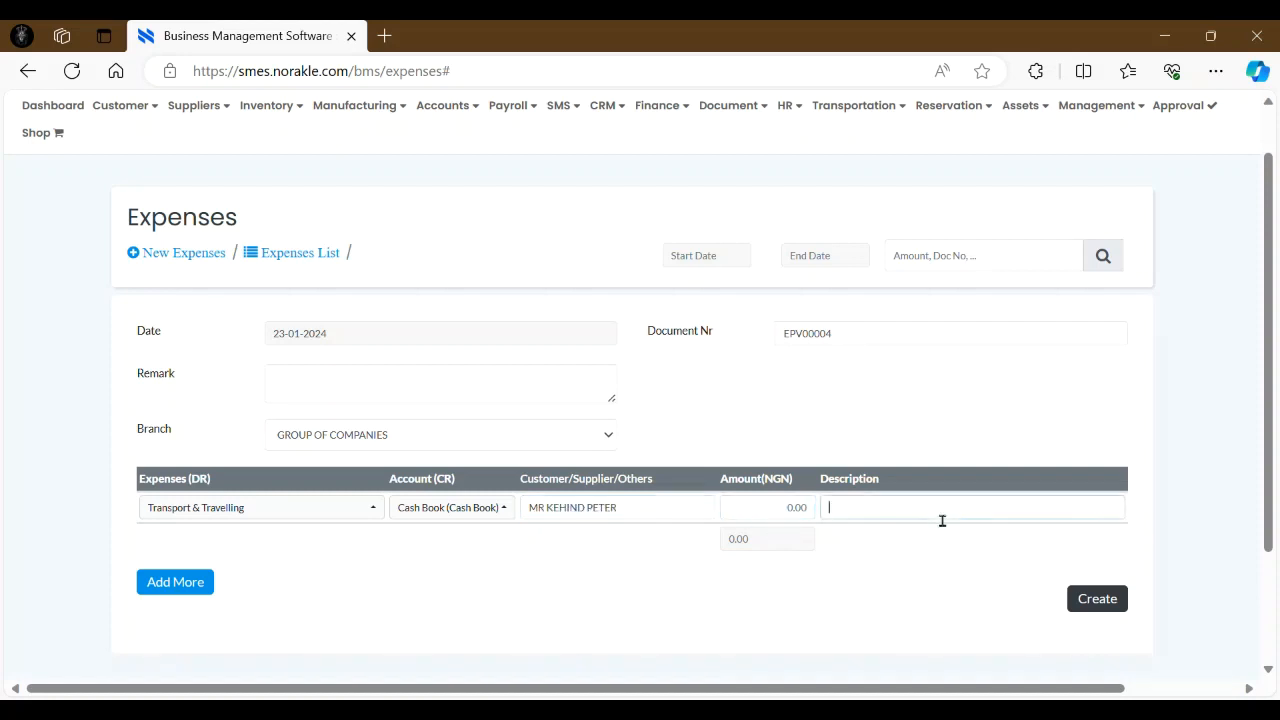
click(347, 397)
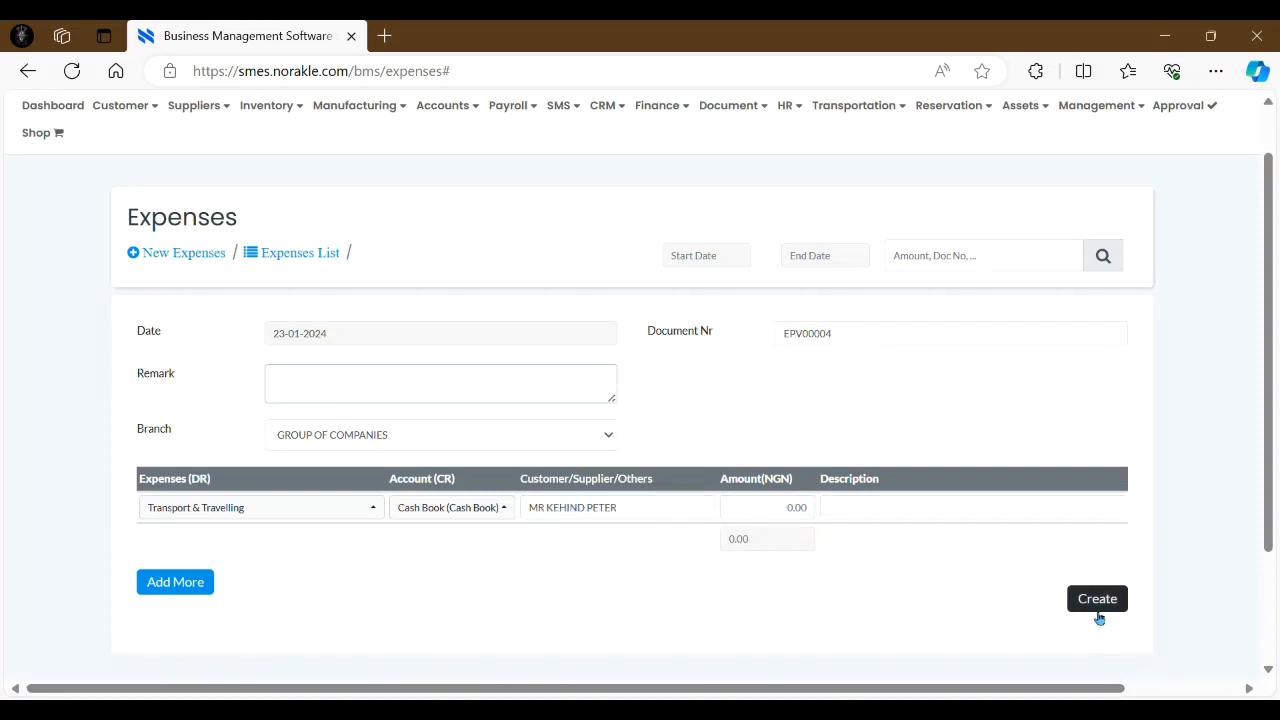
- Return to the expenses list without creating the entry, and open the Expenses Report
click(284, 256)
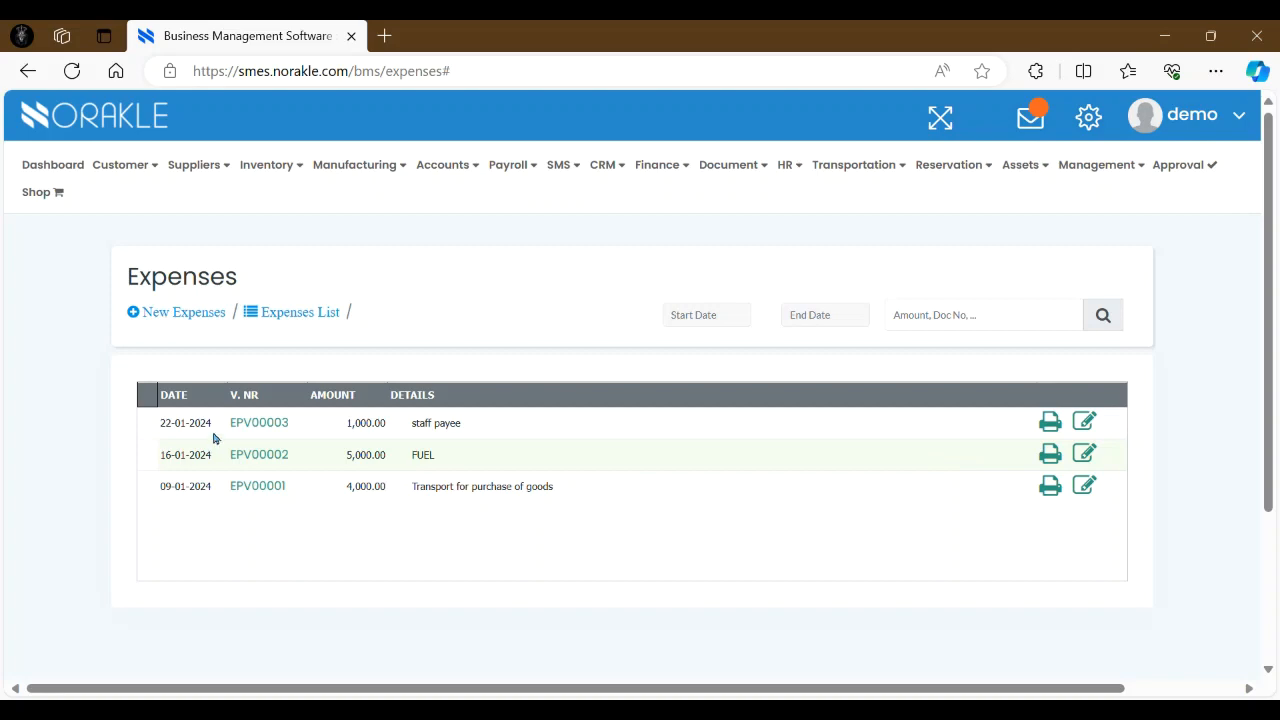
click(443, 165)
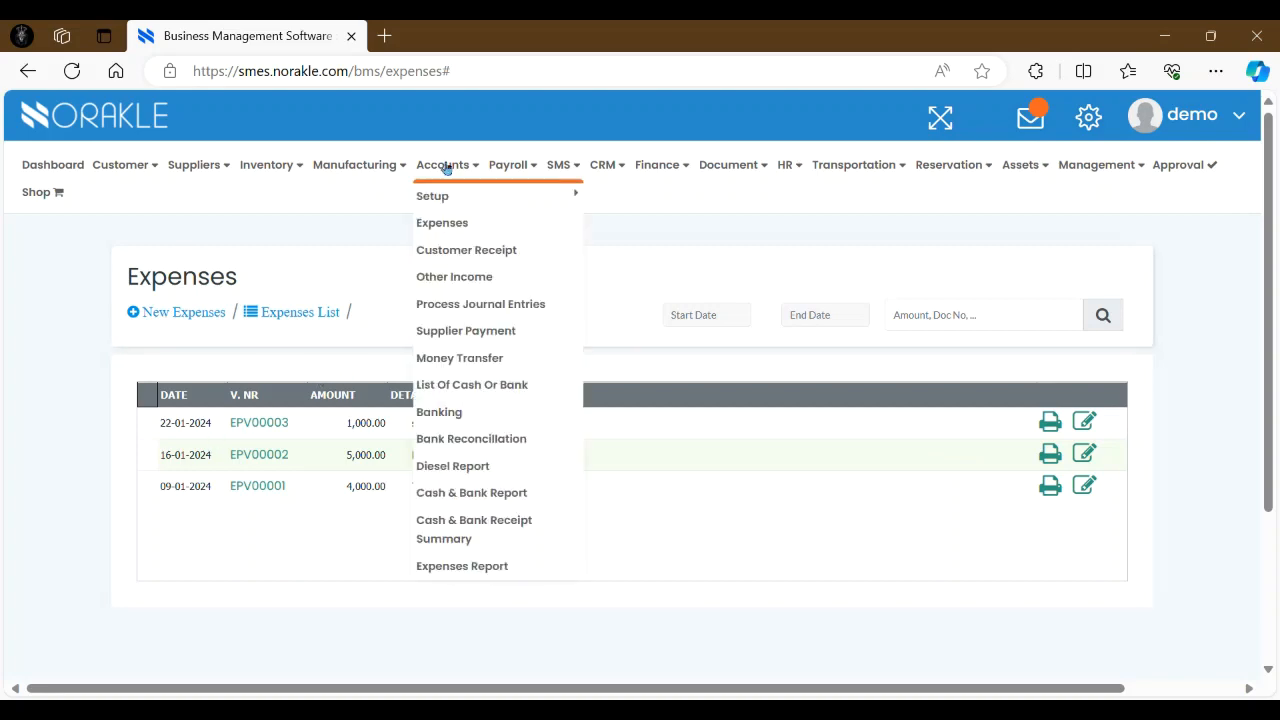
click(466, 568)
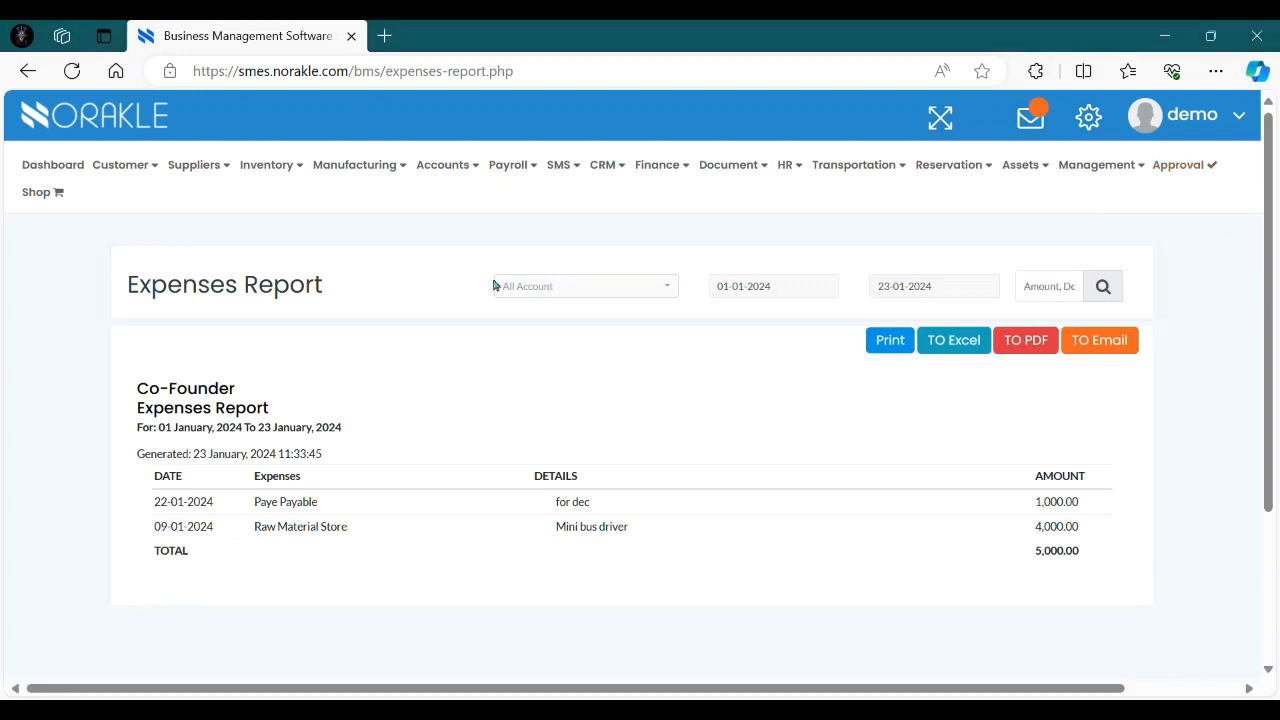
mouse_move(608, 168)
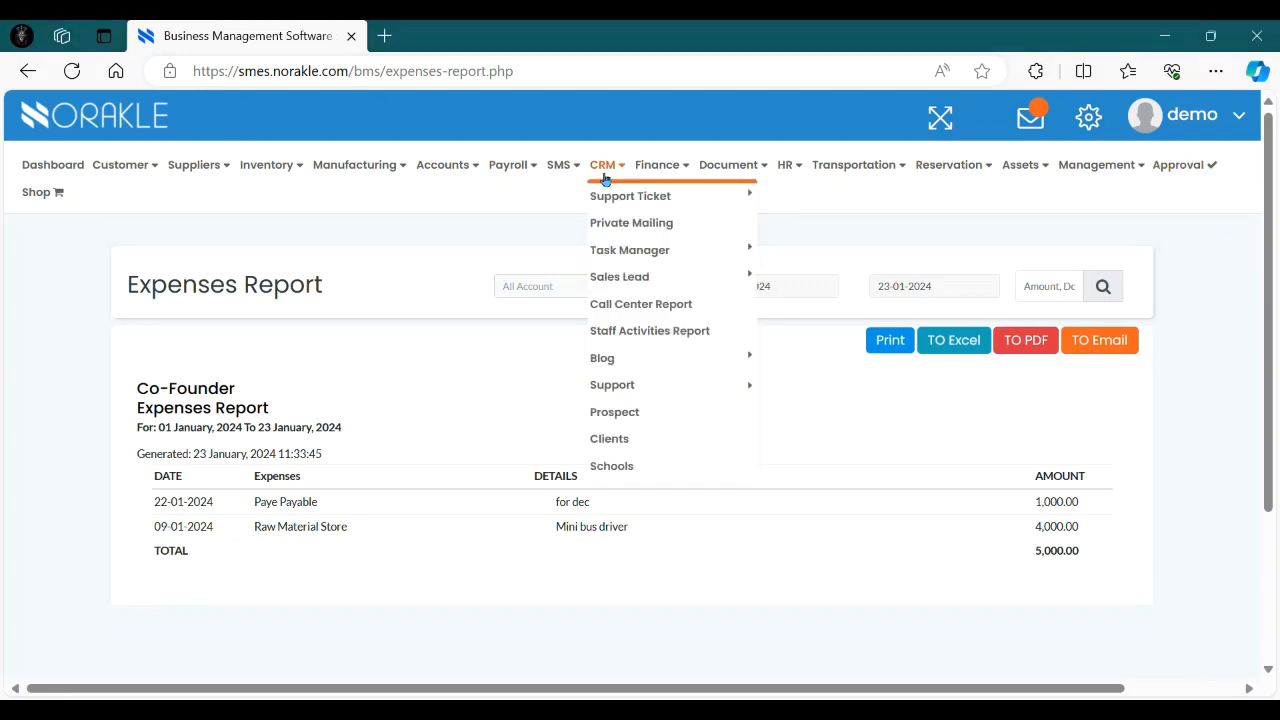
mouse_move(650, 260)
mouse_move(726, 282)
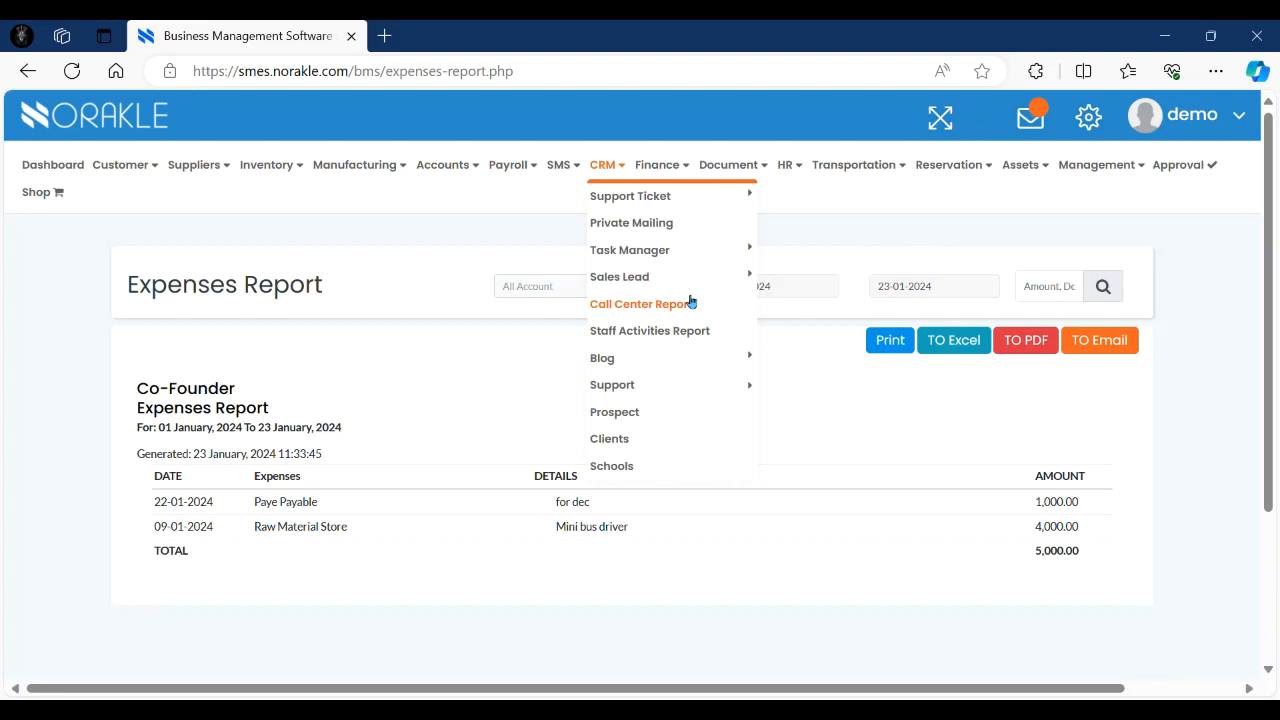
mouse_move(703, 254)
mouse_move(692, 204)
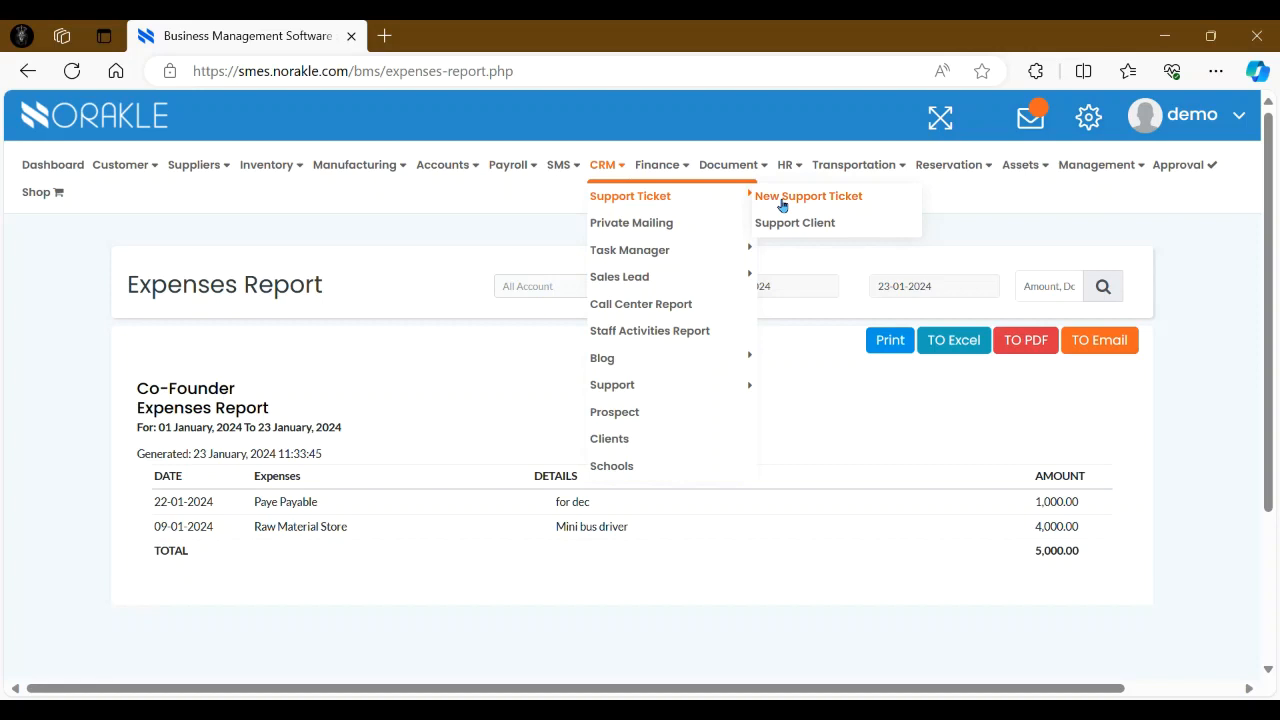